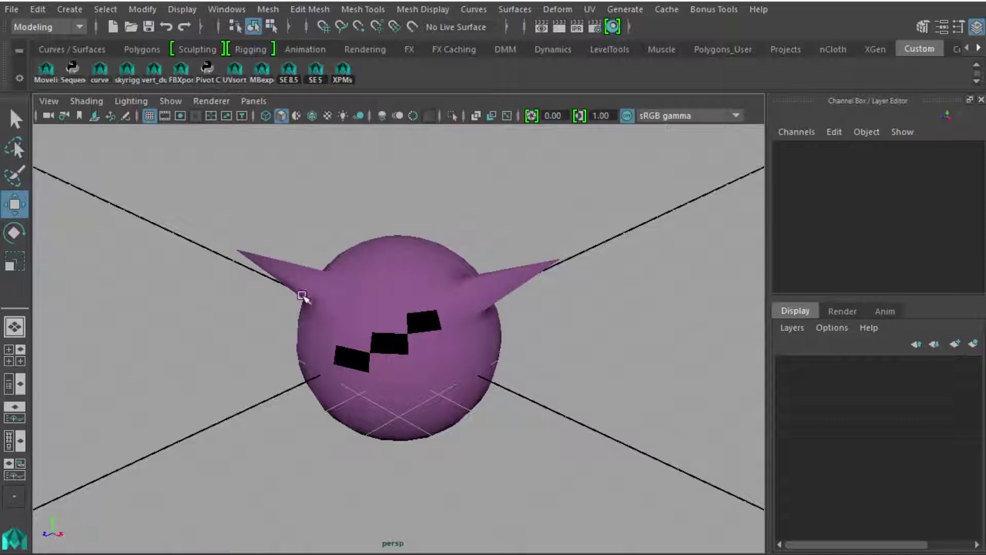
# Move the purple horned sphere along X to about -22 and clear the selection
pyautogui.keyDown('alt'); pyautogui.moveTo(363, 301); pyautogui.dragTo(385, 289); pyautogui.keyUp('alt')
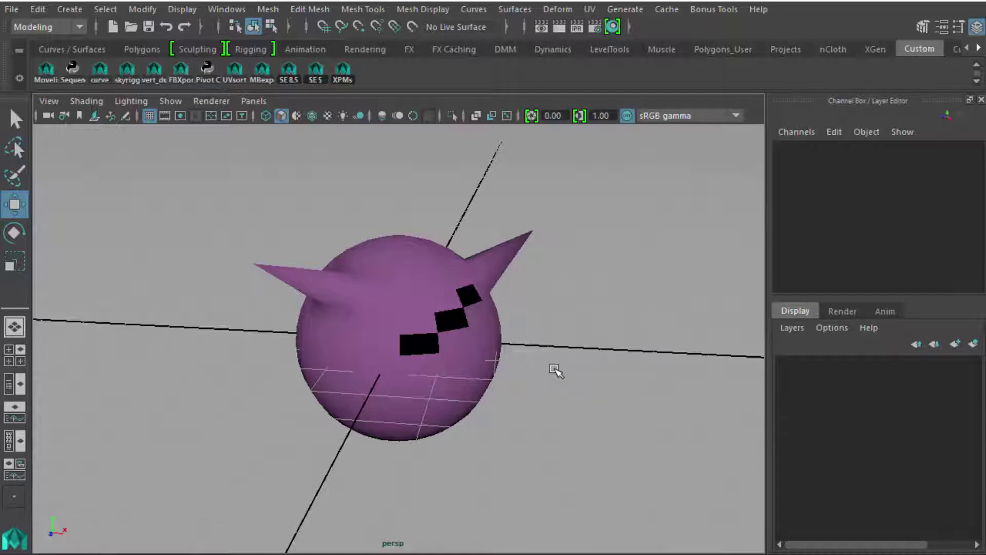
pyautogui.keyDown('alt'); pyautogui.moveTo(554, 370); pyautogui.dragTo(534, 368); pyautogui.keyUp('alt')
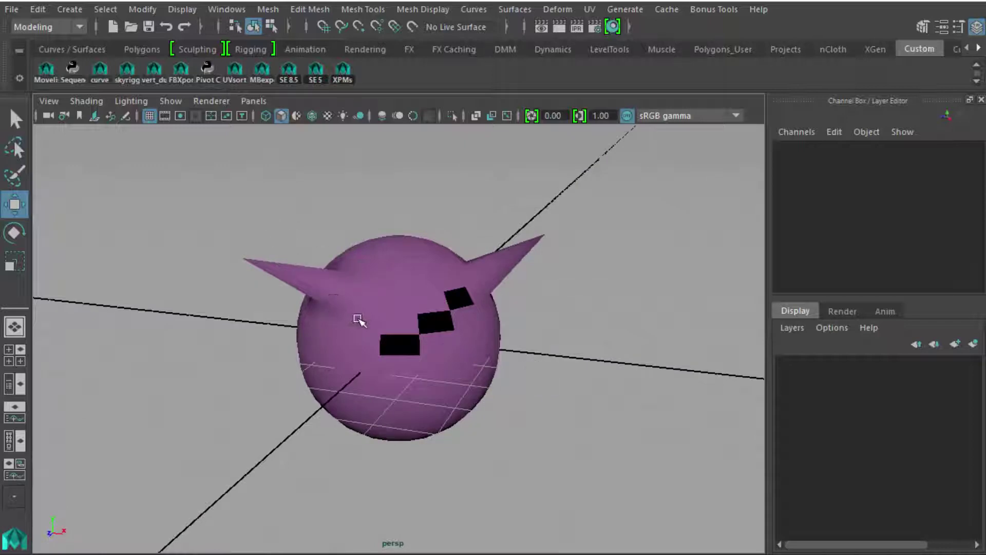
pyautogui.scroll(-3, 445, 353)
pyautogui.click(446, 353)
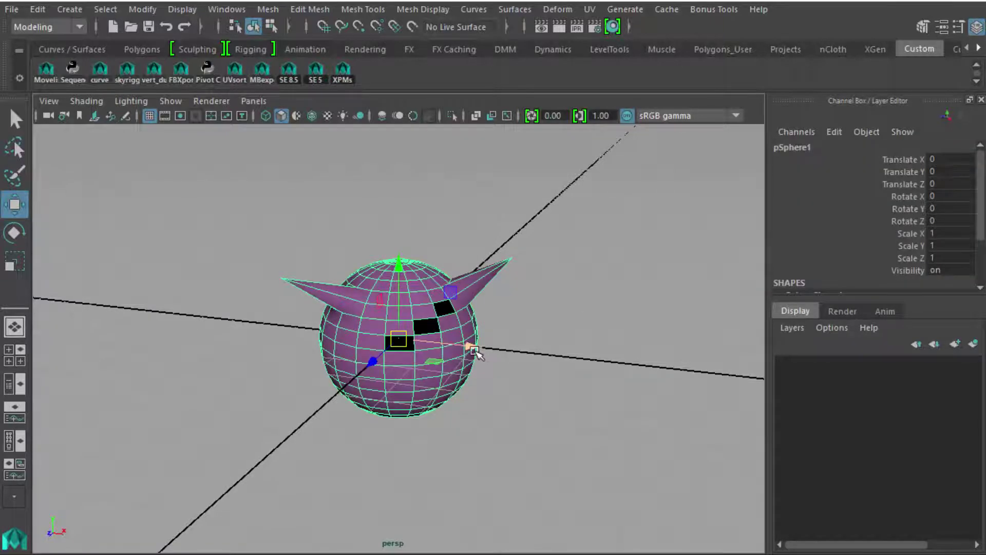
pyautogui.moveTo(470, 346); pyautogui.dragTo(311, 354)
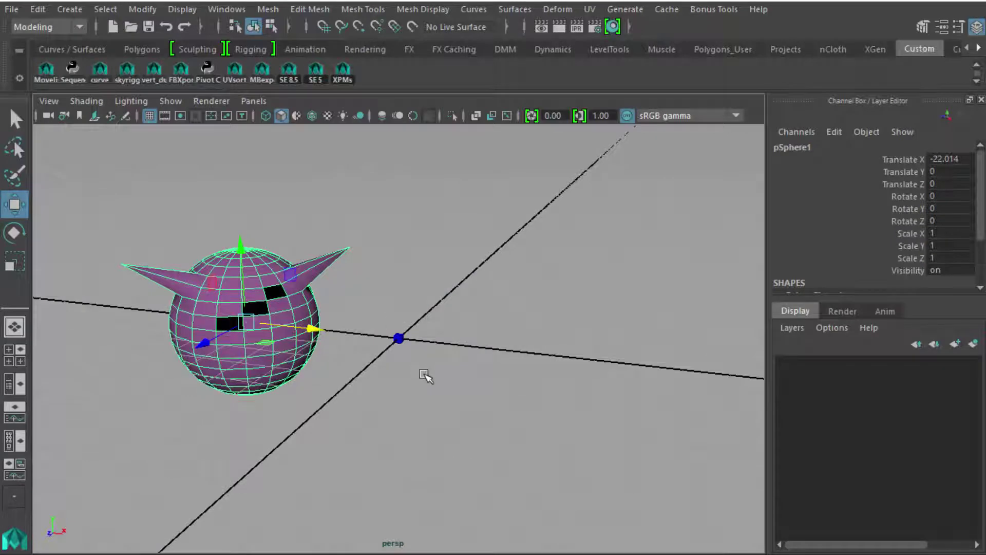
pyautogui.click(424, 375)
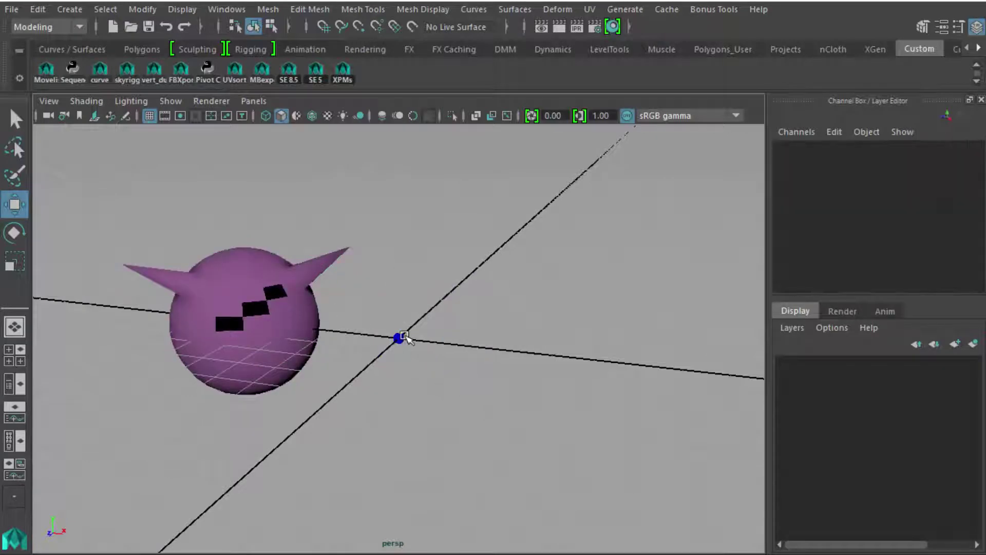
# Show the Outliner and delete the small blue cube at the origin
pyautogui.click(222, 10)
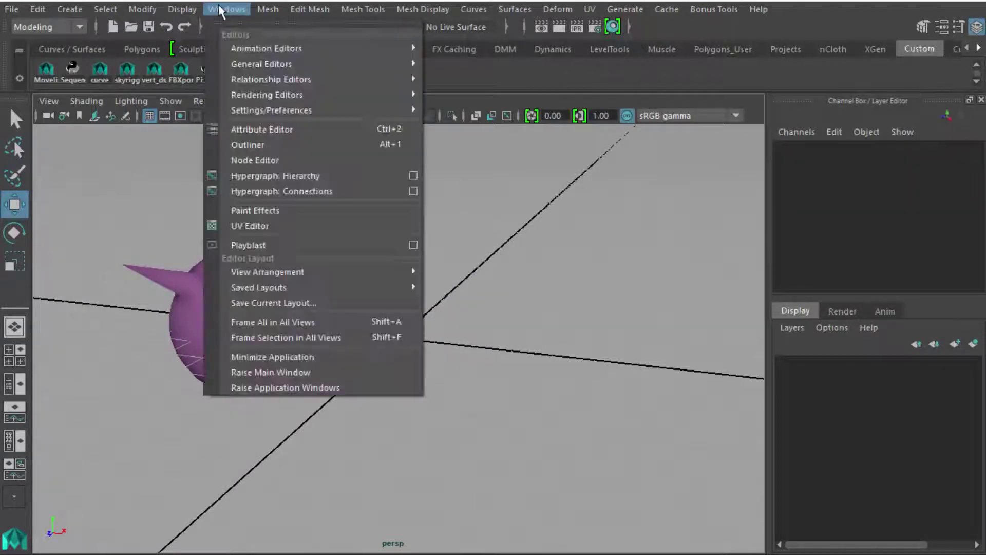
pyautogui.click(282, 145)
pyautogui.moveTo(667, 256); pyautogui.dragTo(515, 159)
pyautogui.moveTo(381, 308); pyautogui.dragTo(428, 388)
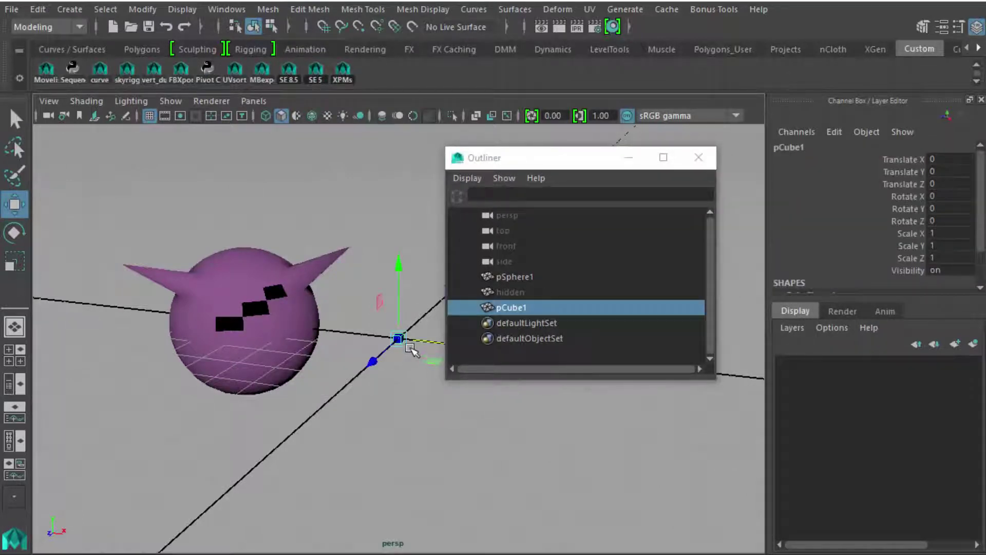
pyautogui.press('Delete')
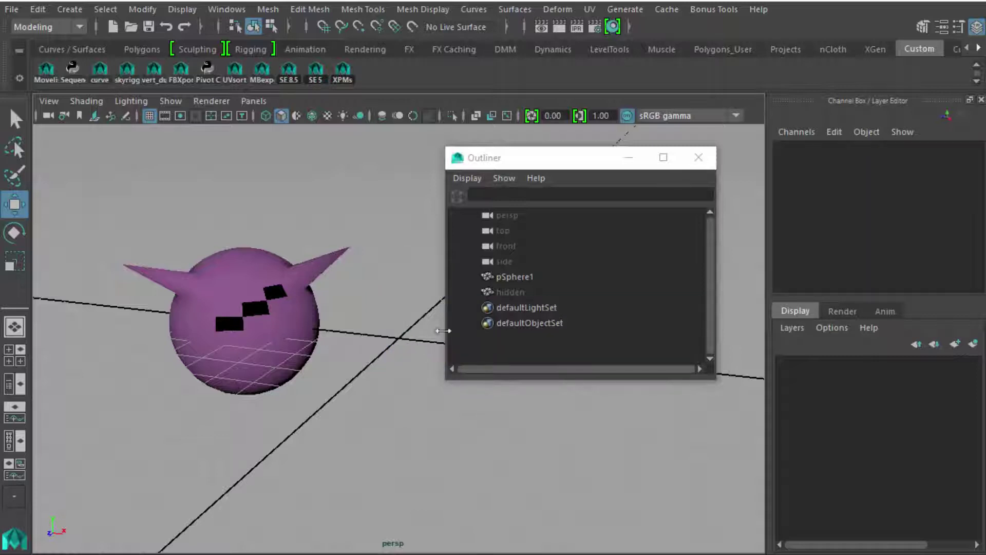
# Turn on the visibility of the mesh named hidden and delete it from the scene
pyautogui.click(518, 291)
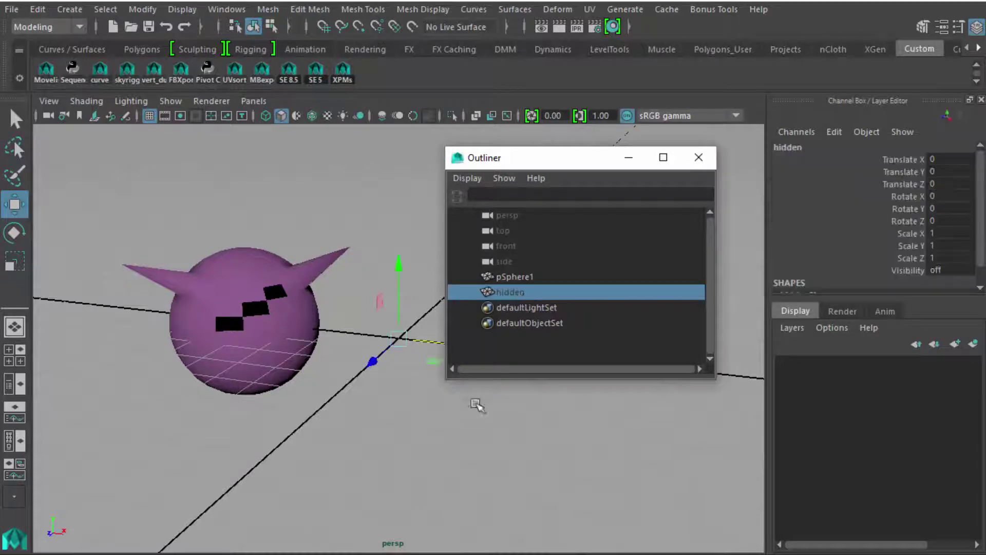
pyautogui.click(477, 403)
pyautogui.click(516, 291)
pyautogui.click(951, 271)
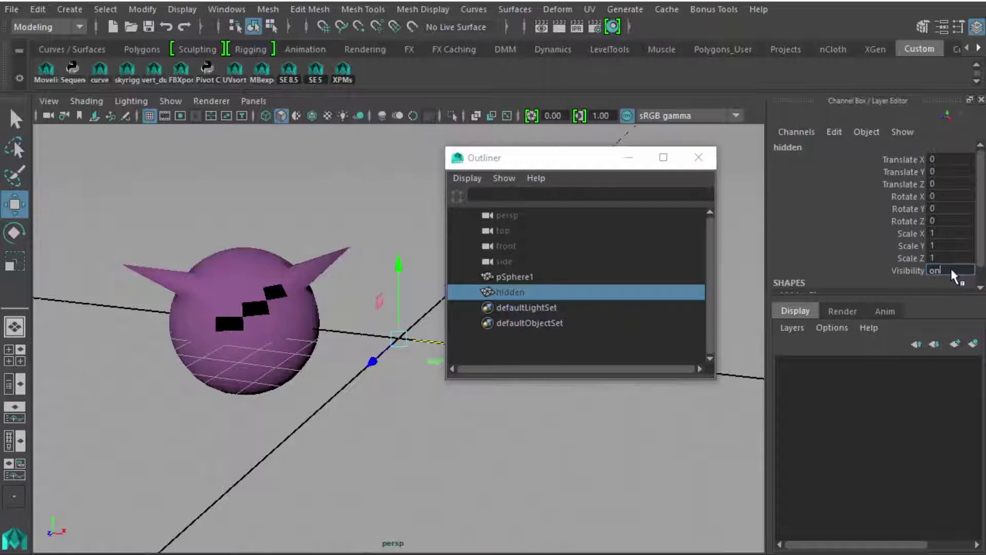
pyautogui.press('Return')
pyautogui.click(544, 472)
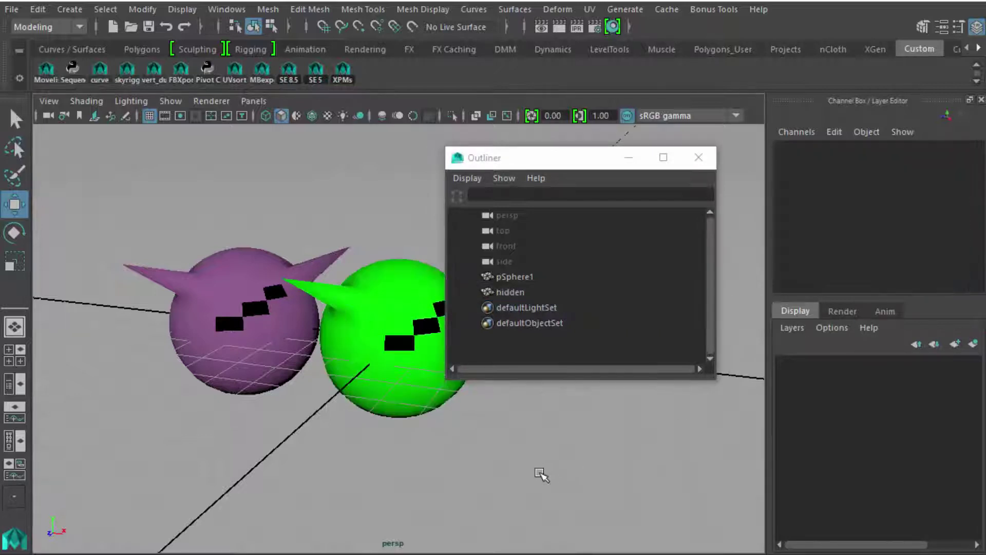
pyautogui.click(426, 393)
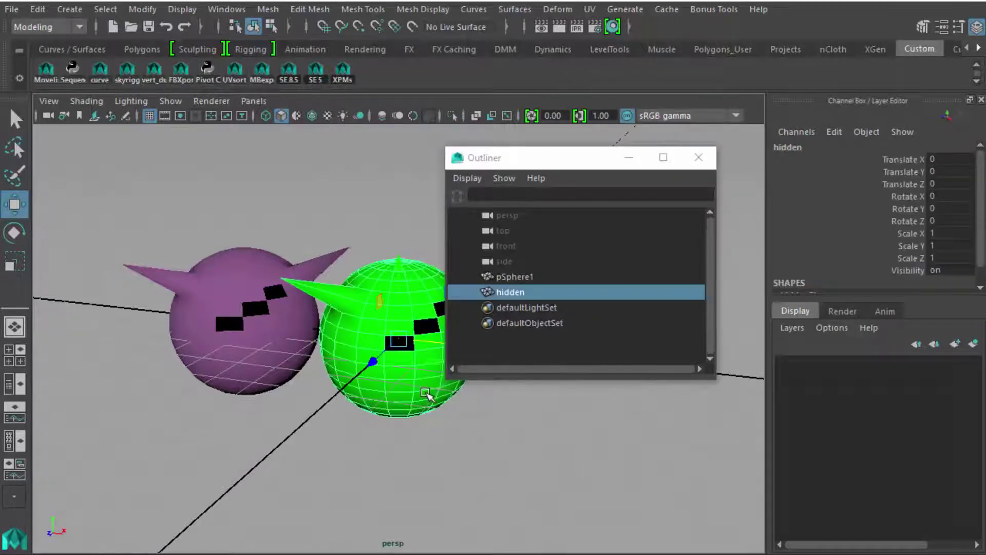
pyautogui.press('Delete')
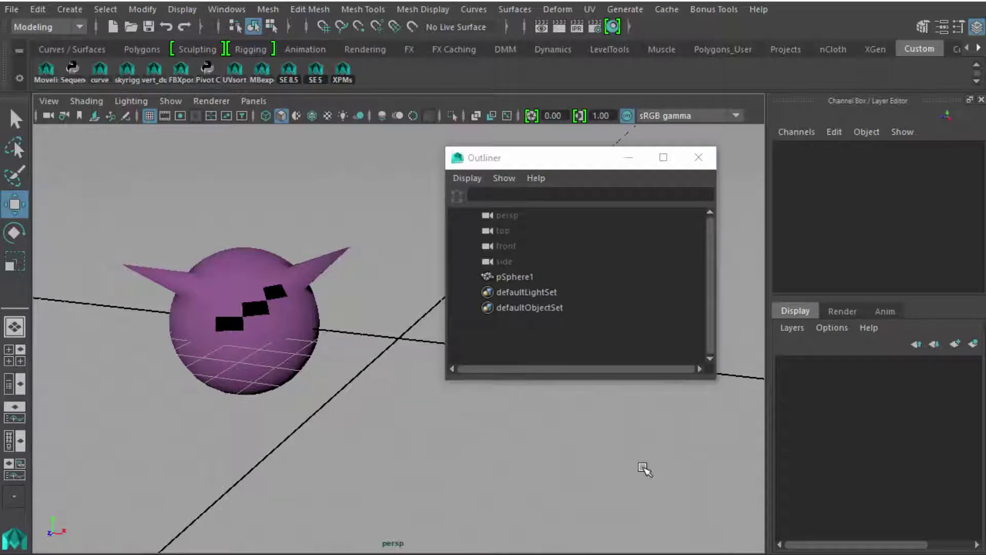
pyautogui.click(229, 12)
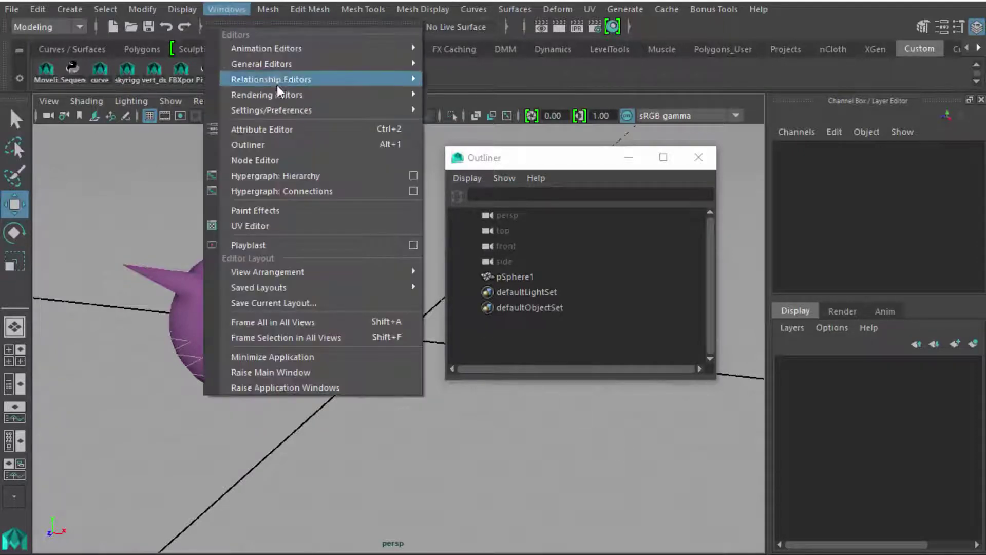
pyautogui.moveTo(289, 112)
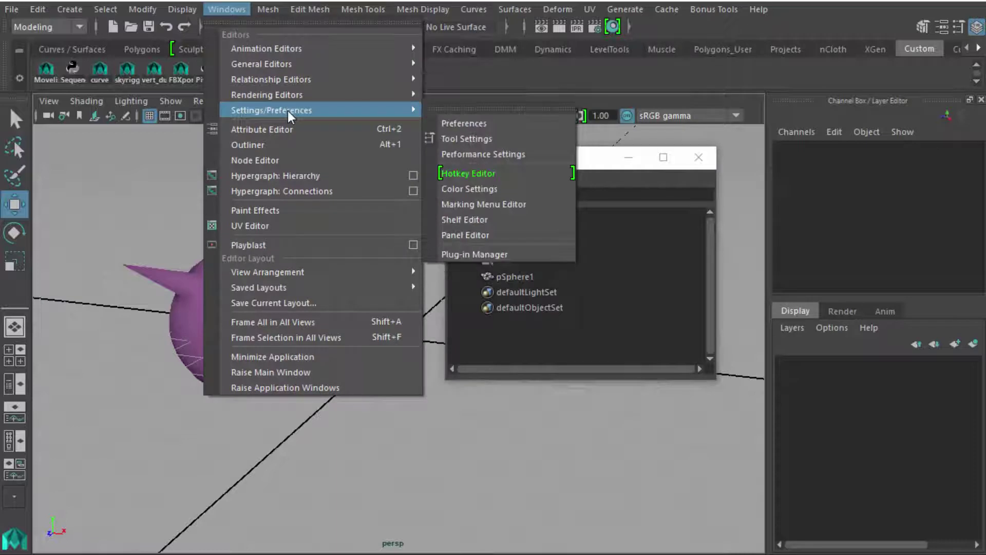
pyautogui.click(481, 130)
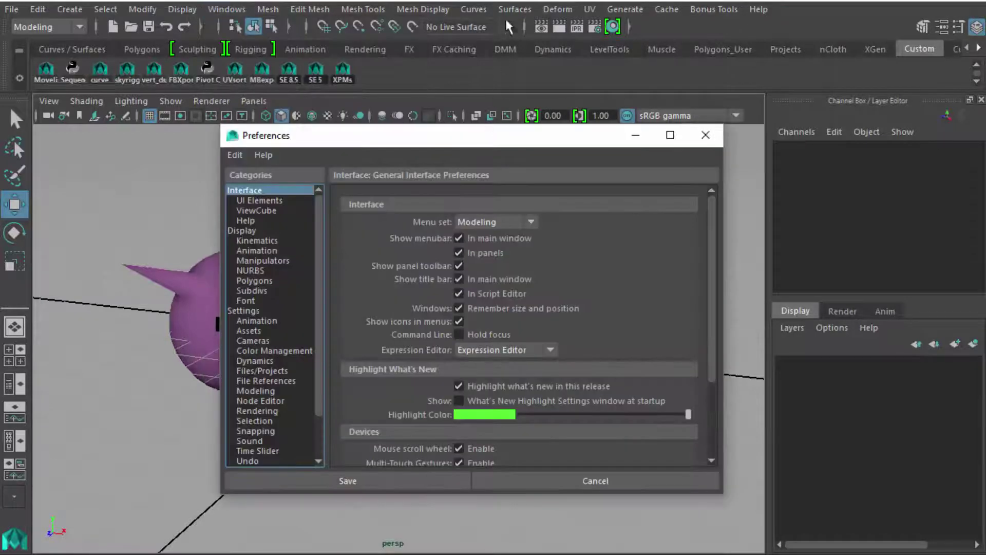
pyautogui.moveTo(500, 1); pyautogui.dragTo(494, 0)
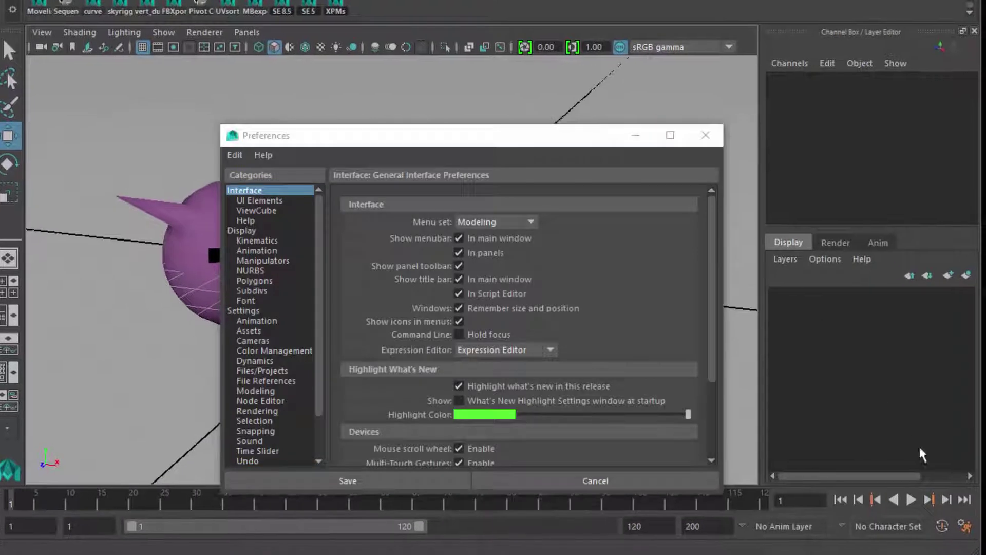
pyautogui.click(706, 135)
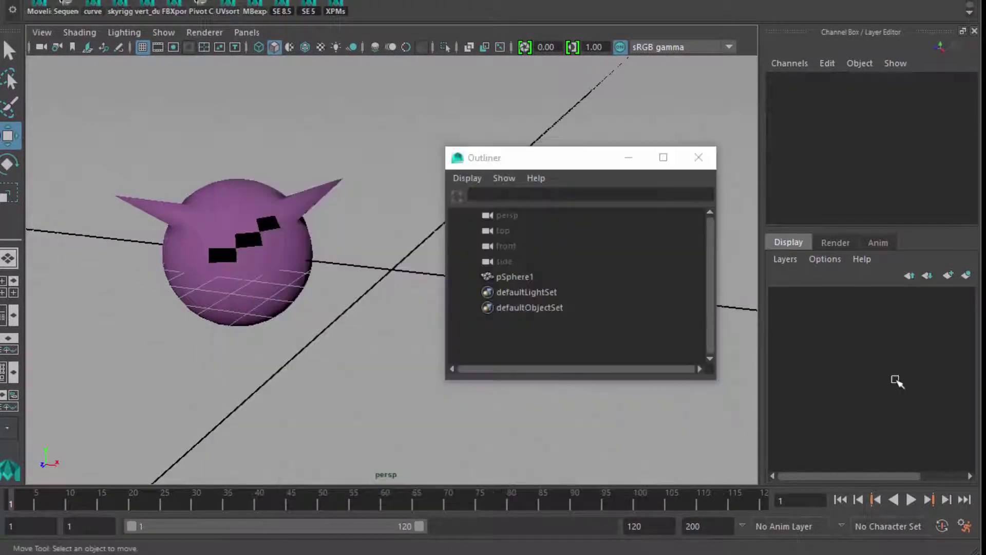
# Set the linear working unit to foot in the general Settings preferences and save the preferences
pyautogui.click(968, 531)
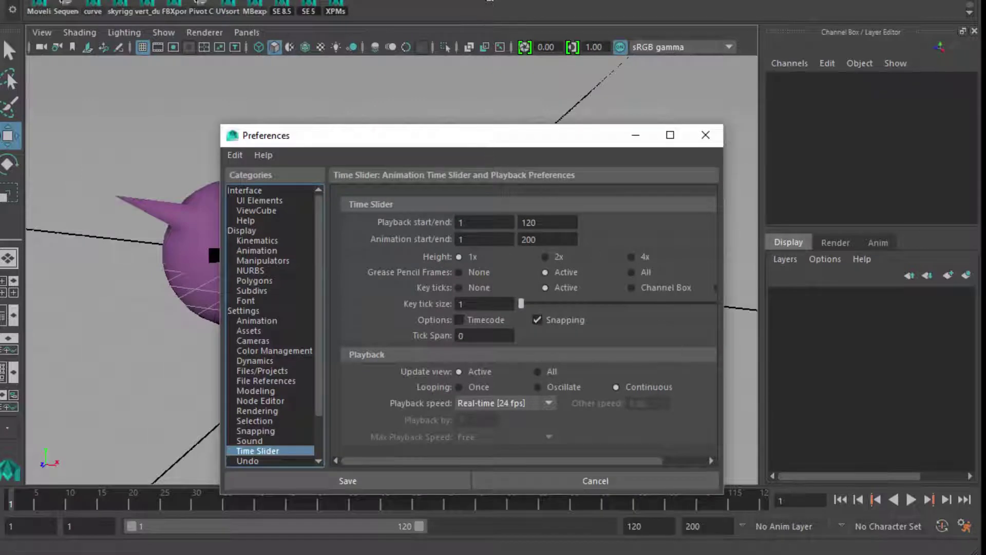
pyautogui.click(8, 69)
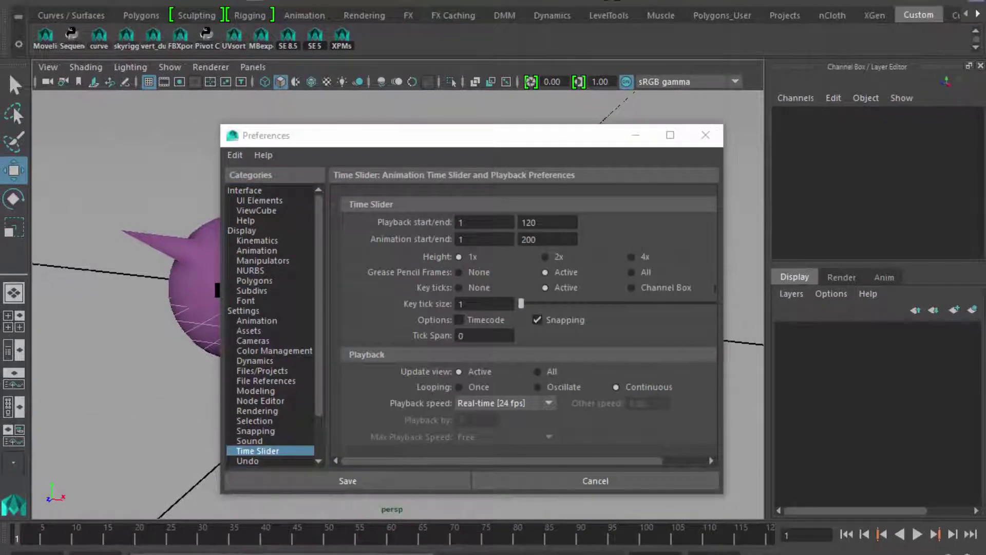
pyautogui.moveTo(8, 71); pyautogui.dragTo(9, 83)
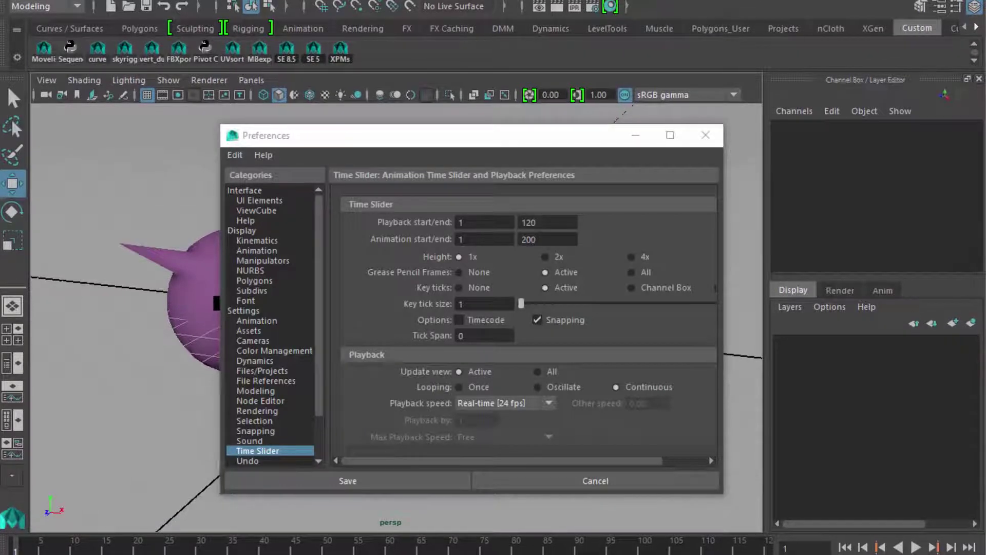
pyautogui.moveTo(483, 0); pyautogui.dragTo(477, 0)
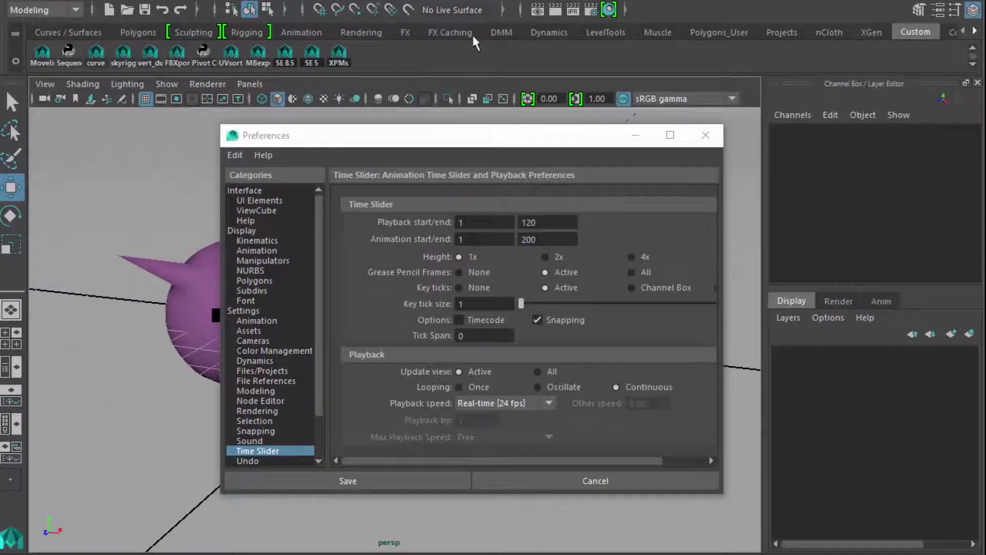
pyautogui.click(239, 311)
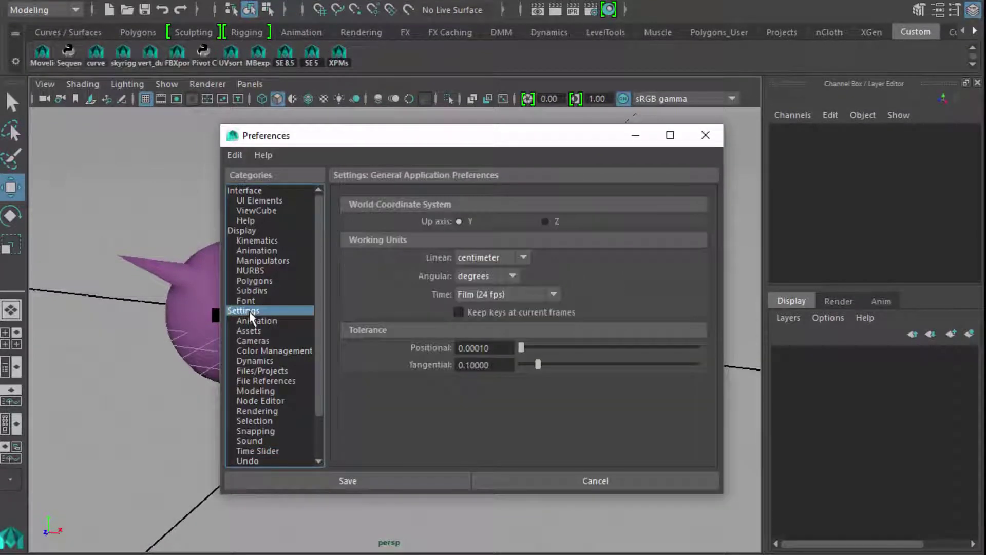
pyautogui.click(483, 258)
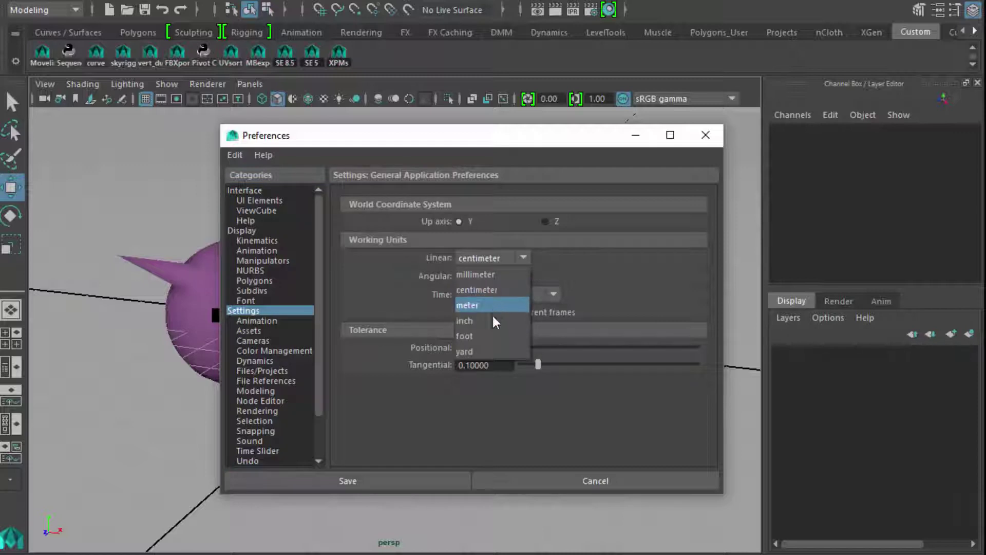
pyautogui.click(492, 337)
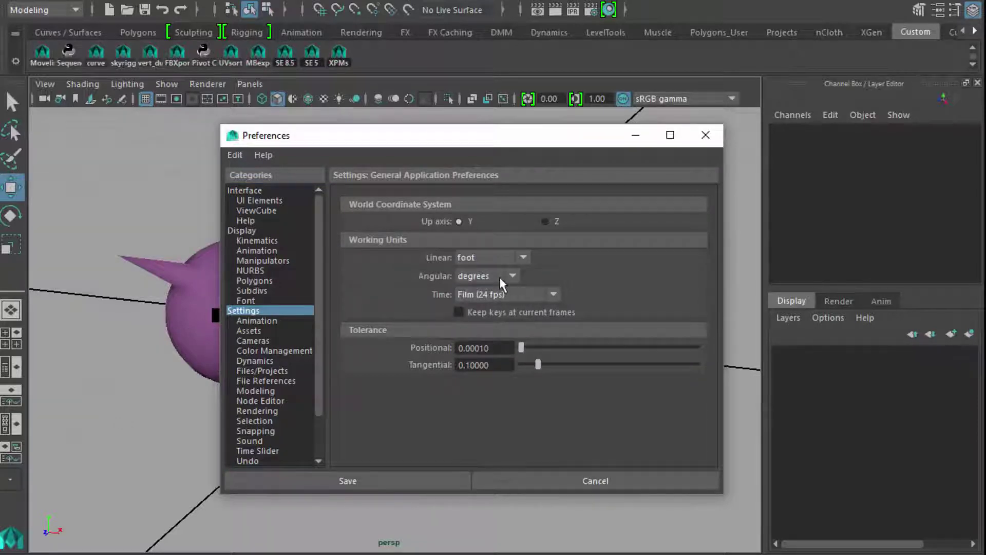
pyautogui.click(504, 295)
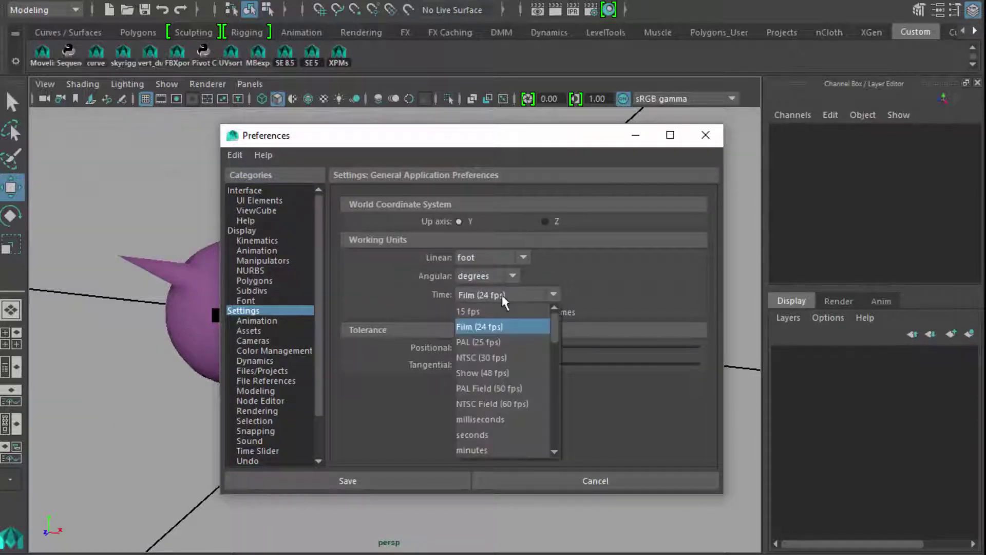
pyautogui.click(515, 362)
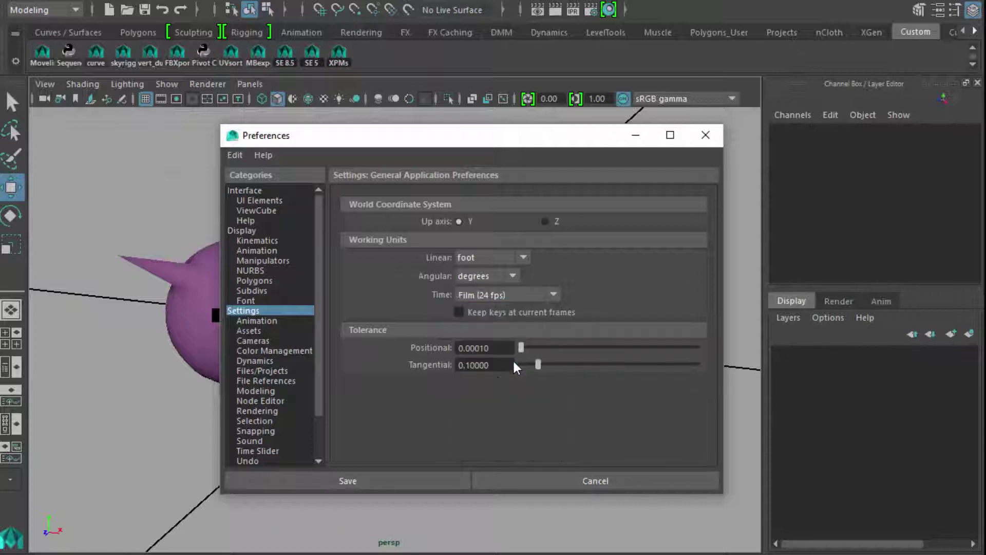
pyautogui.click(422, 485)
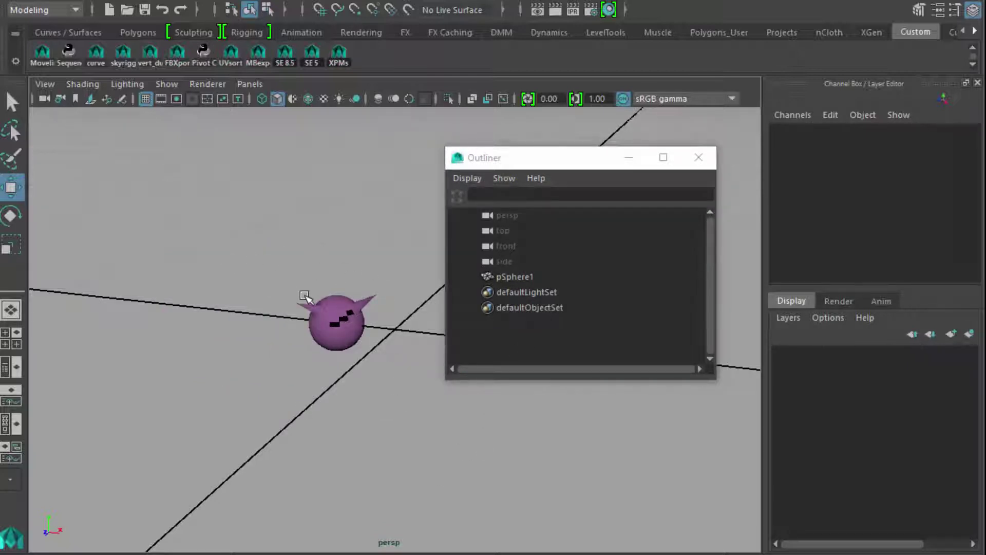
pyautogui.keyDown('alt'); pyautogui.moveTo(328, 253); pyautogui.dragTo(361, 254); pyautogui.keyUp('alt')
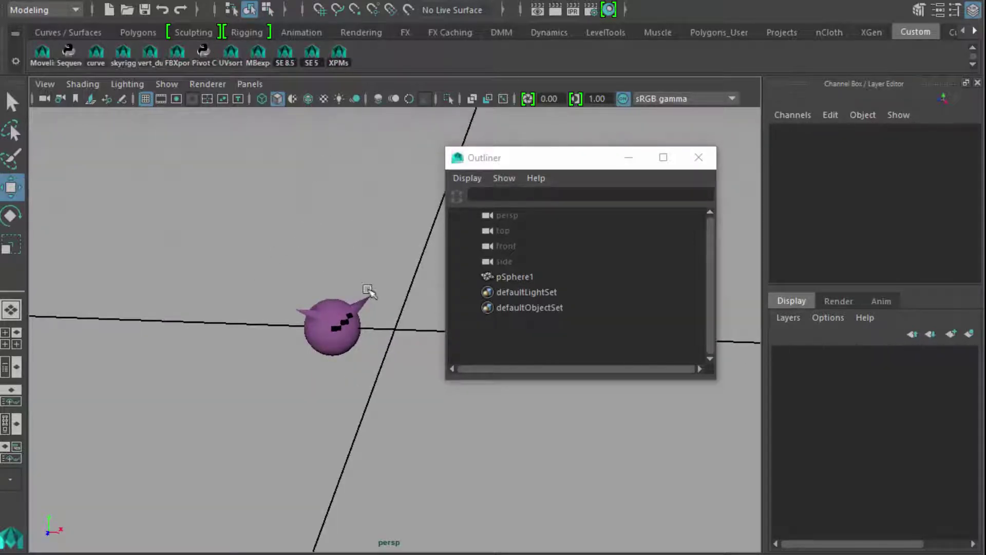
pyautogui.scroll(-3, 370, 289)
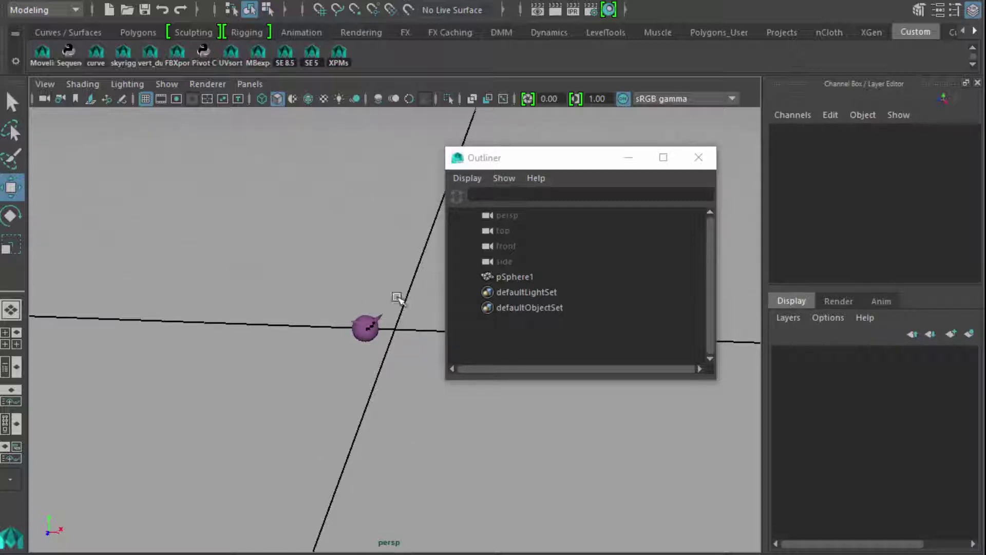
pyautogui.scroll(-5, 370, 424)
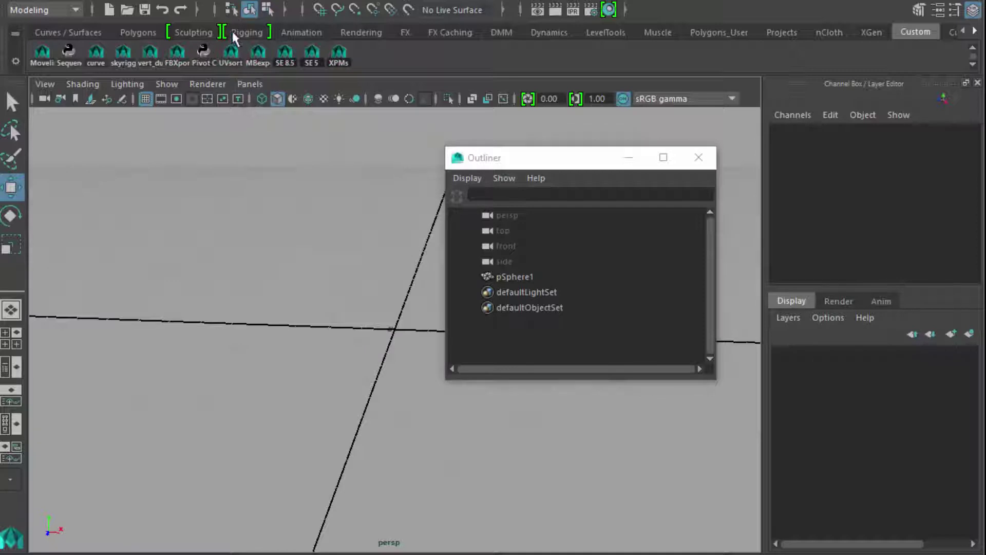
pyautogui.click(229, 1)
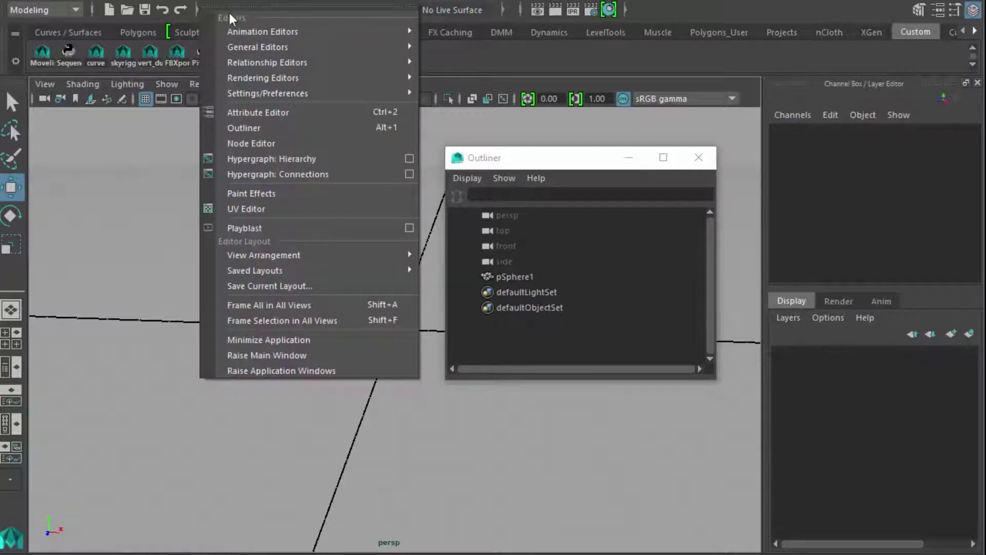
pyautogui.moveTo(181, 3)
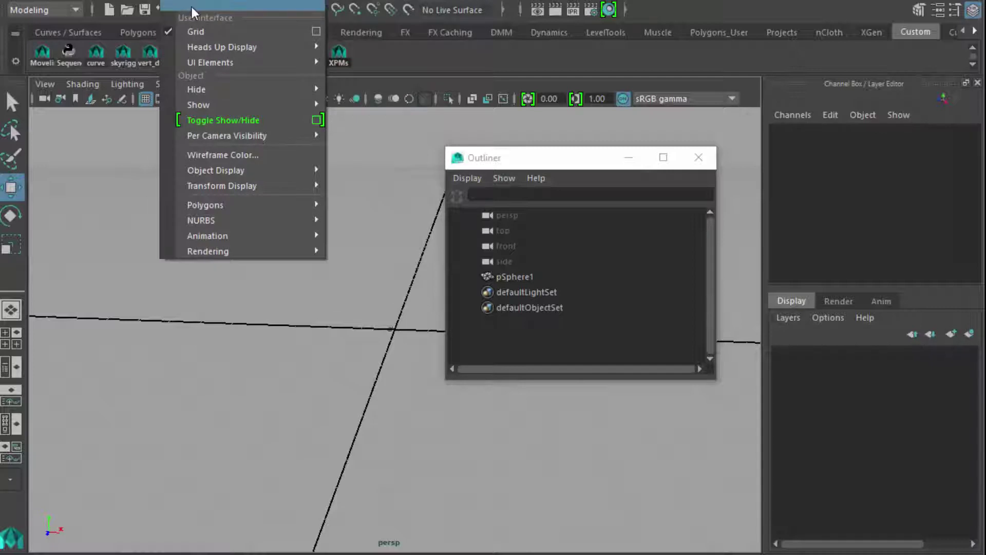
pyautogui.click(181, 3)
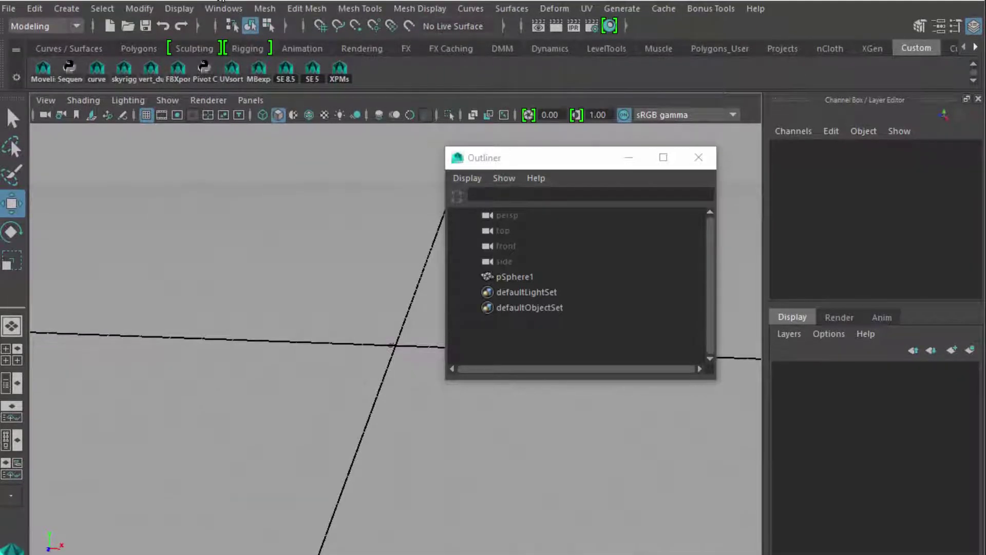
# Set the grid's length and width to 10 units, grid lines every 1 unit and subdivisions to 1, apply, and close both open windows
pyautogui.click(175, 8)
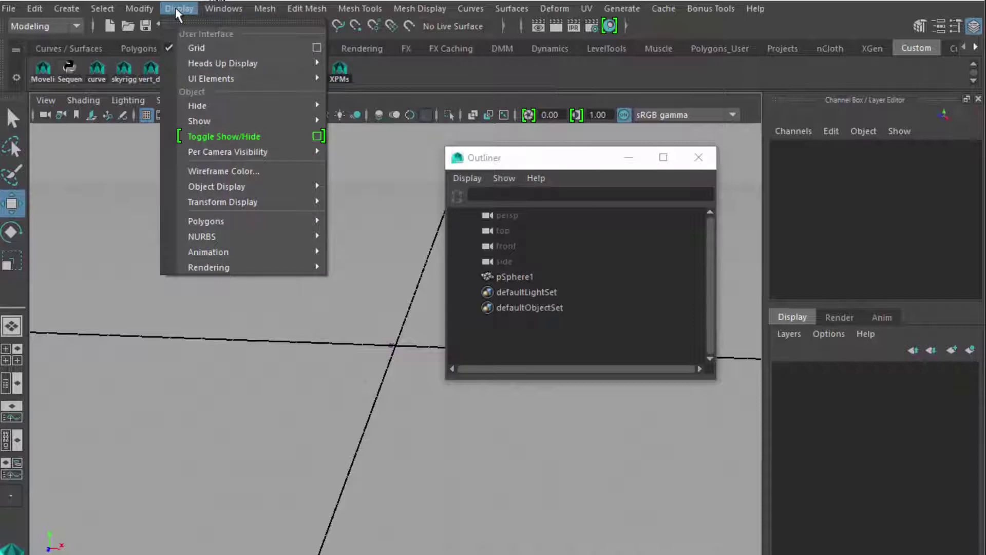
pyautogui.click(317, 47)
pyautogui.moveTo(560, 66); pyautogui.dragTo(207, 175)
pyautogui.doubleClick(307, 225)
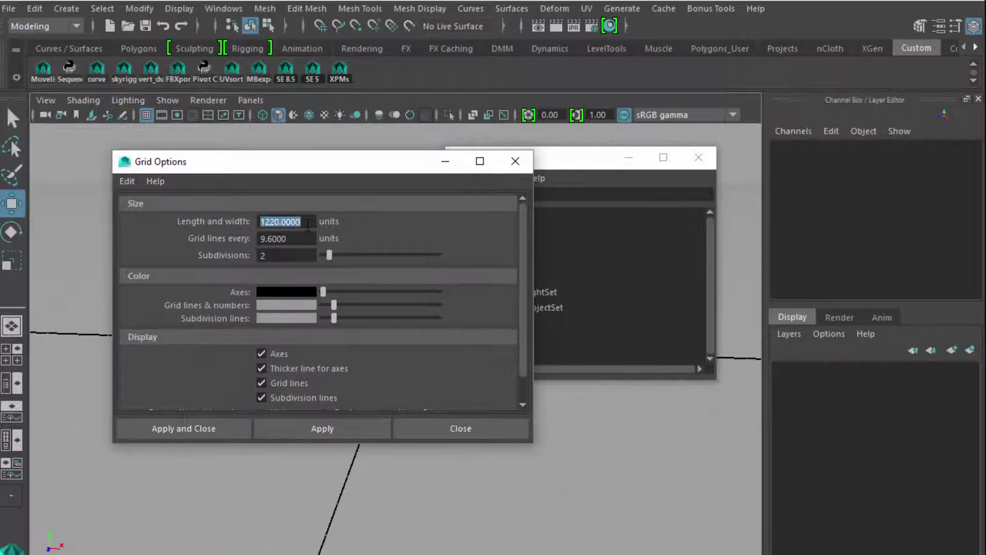
pyautogui.write('10')
pyautogui.press('Tab')
pyautogui.write('1')
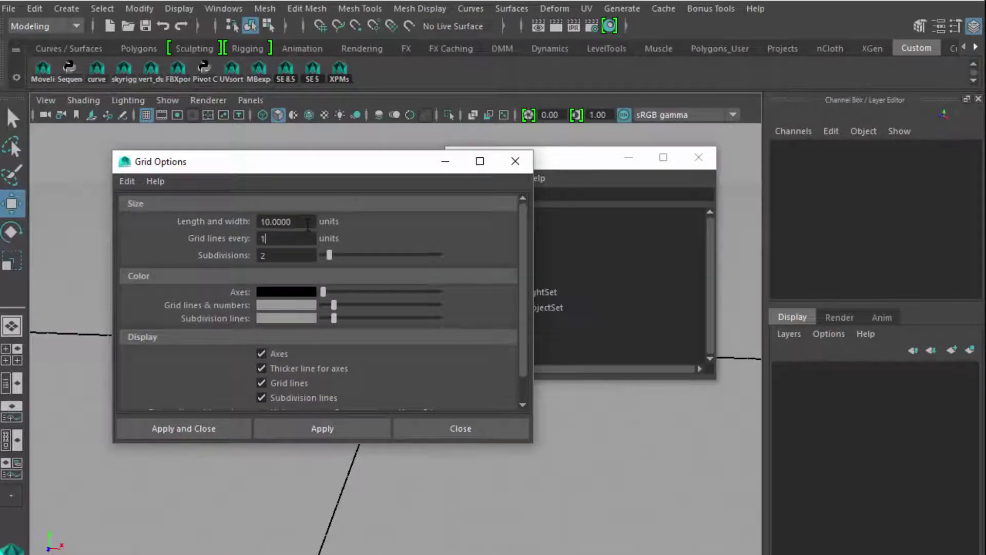
pyautogui.press('Tab')
pyautogui.write('1')
pyautogui.press('Tab')
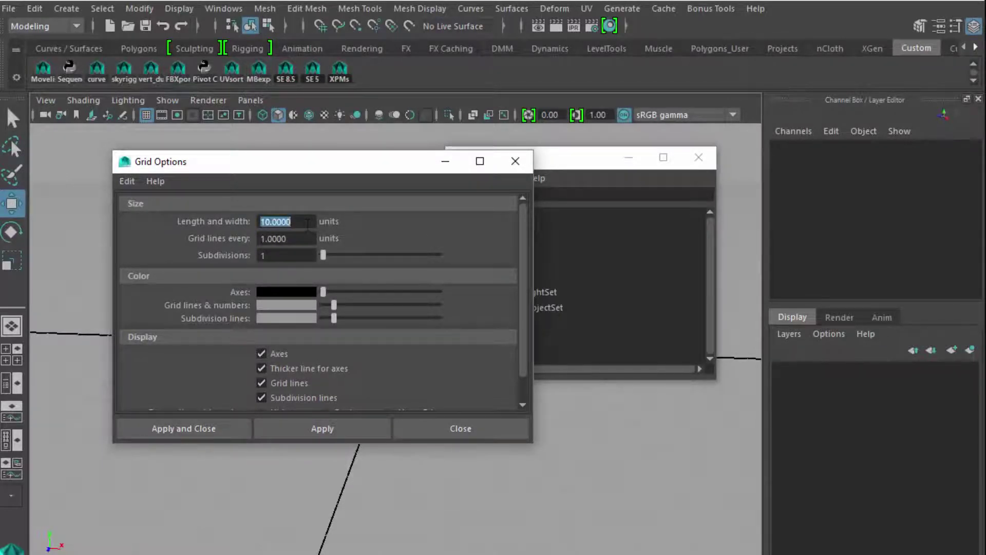
pyautogui.click(335, 432)
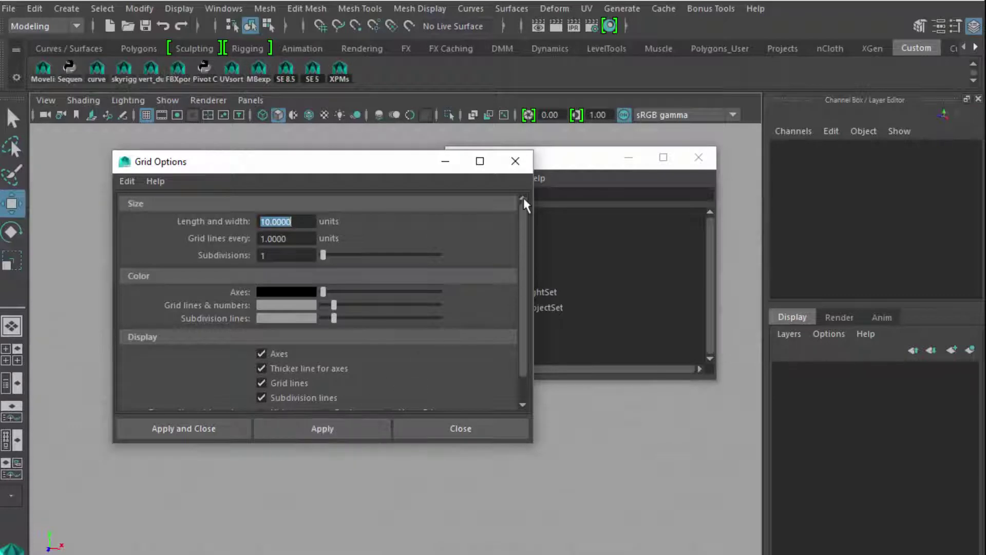
pyautogui.click(516, 161)
pyautogui.click(699, 157)
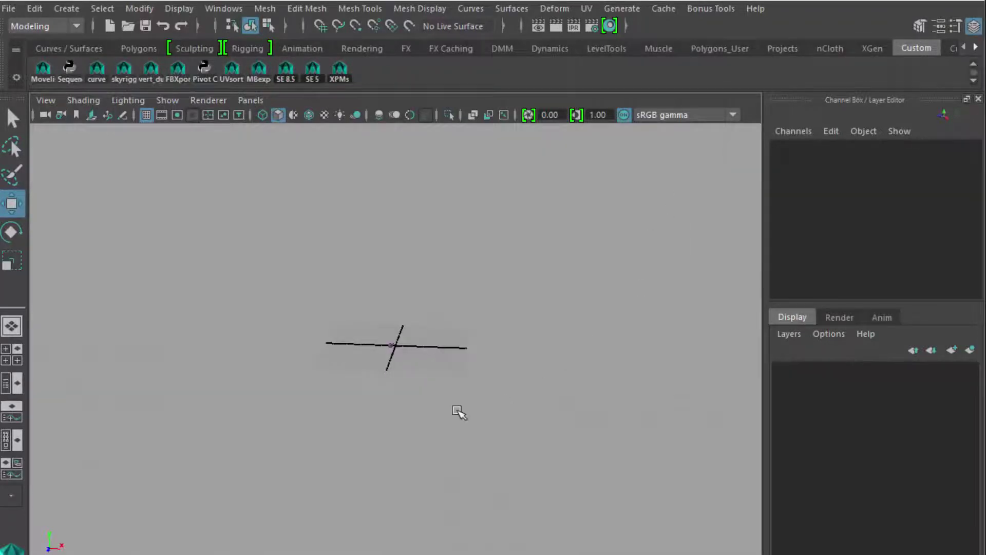
# Snap the purple horned sphere to the grid origin so its X, Y and Z translation is 0
pyautogui.scroll(3, 455, 413)
pyautogui.click(366, 339)
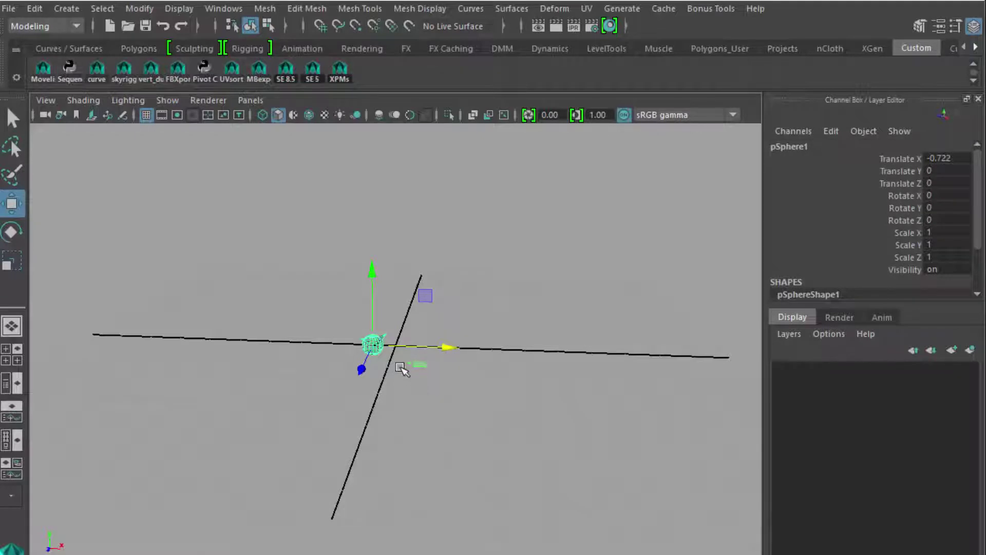
pyautogui.press('x')
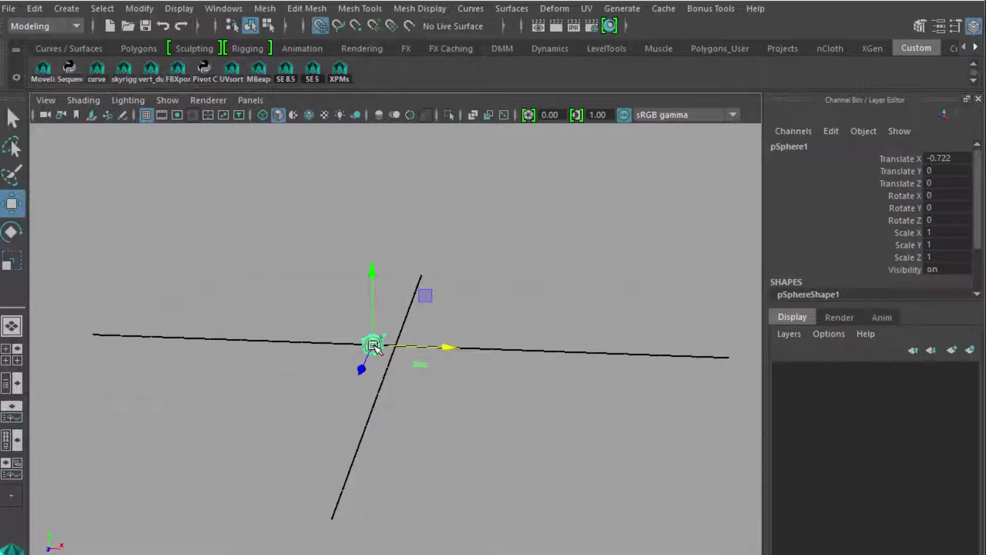
pyautogui.moveTo(373, 345); pyautogui.dragTo(396, 345)
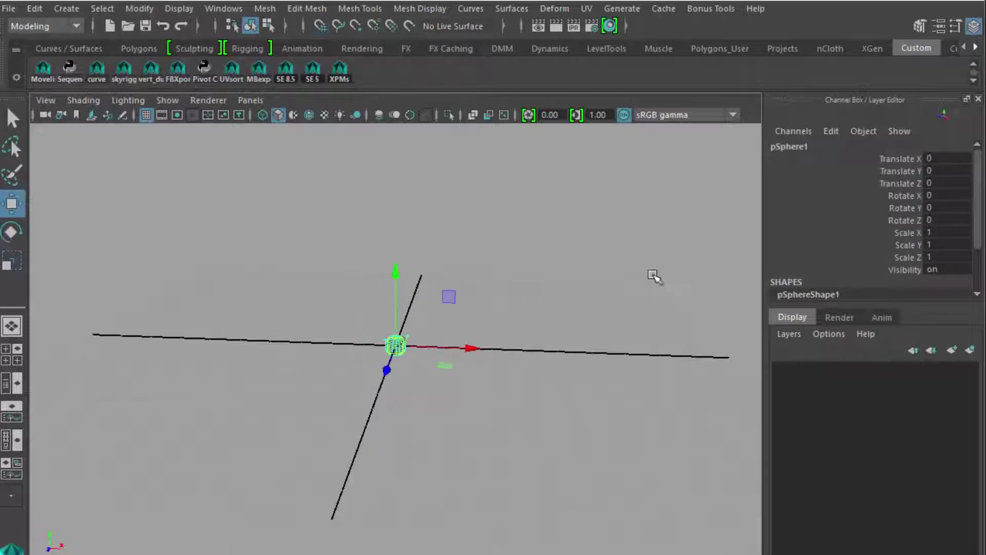
pyautogui.moveTo(945, 158); pyautogui.dragTo(951, 208)
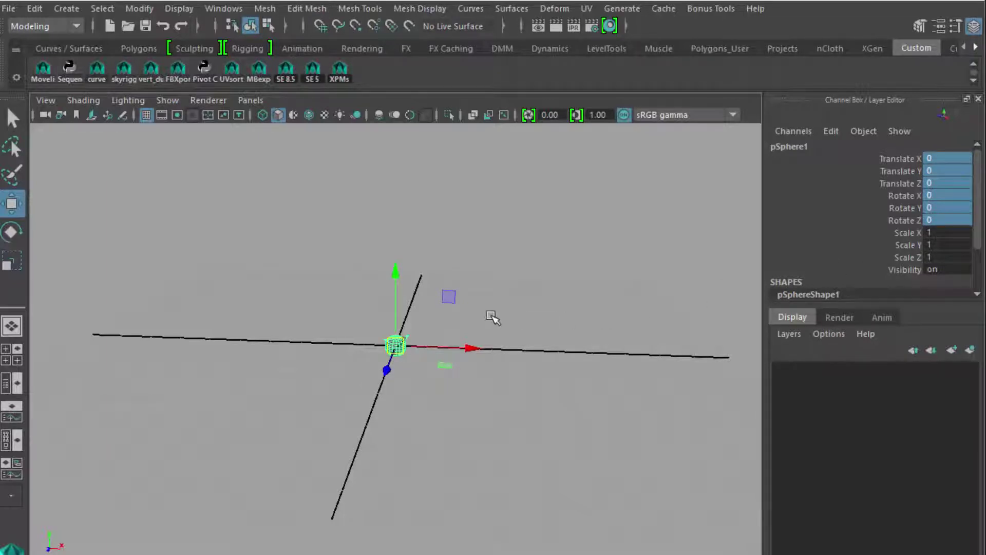
pyautogui.press('f')
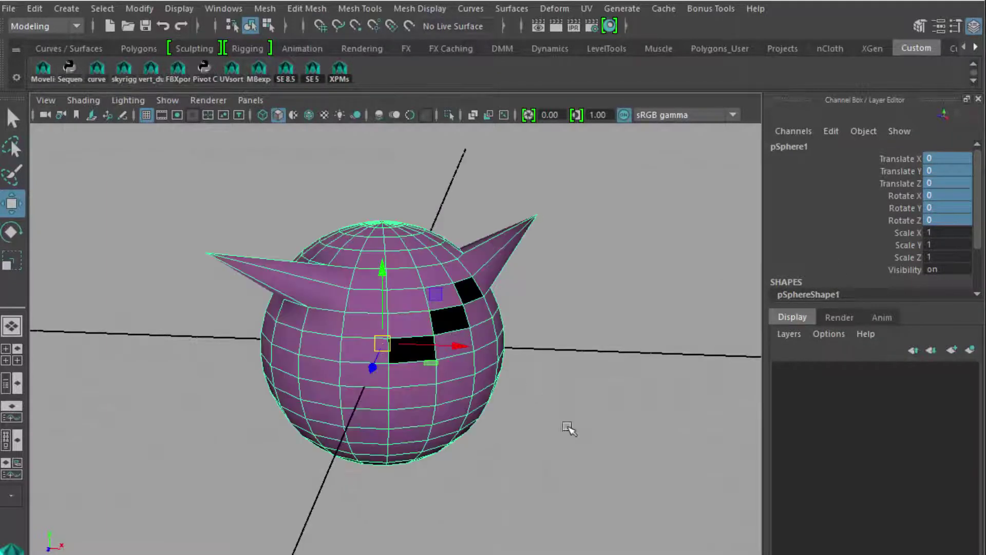
# Clear the selection and turn on backface culling in the viewport to inspect the sphere's flipped faces
pyautogui.click(570, 429)
pyautogui.keyDown('alt'); pyautogui.moveTo(601, 410); pyautogui.dragTo(515, 427); pyautogui.keyUp('alt')
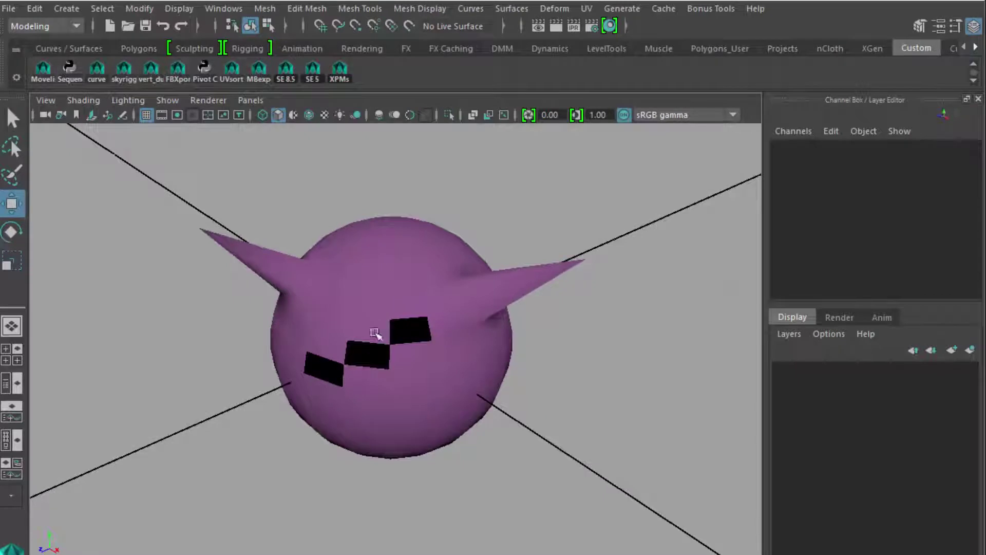
pyautogui.click(79, 103)
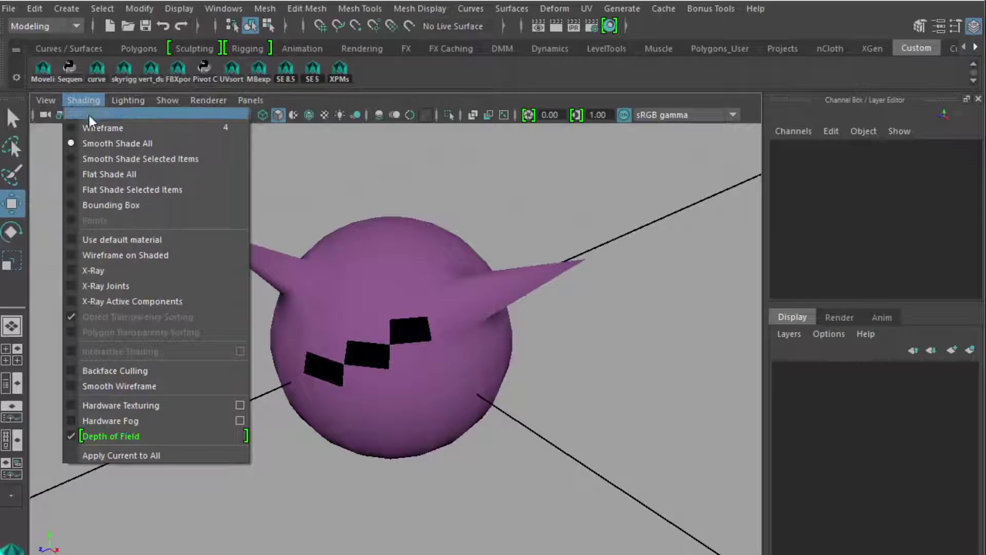
pyautogui.click(112, 368)
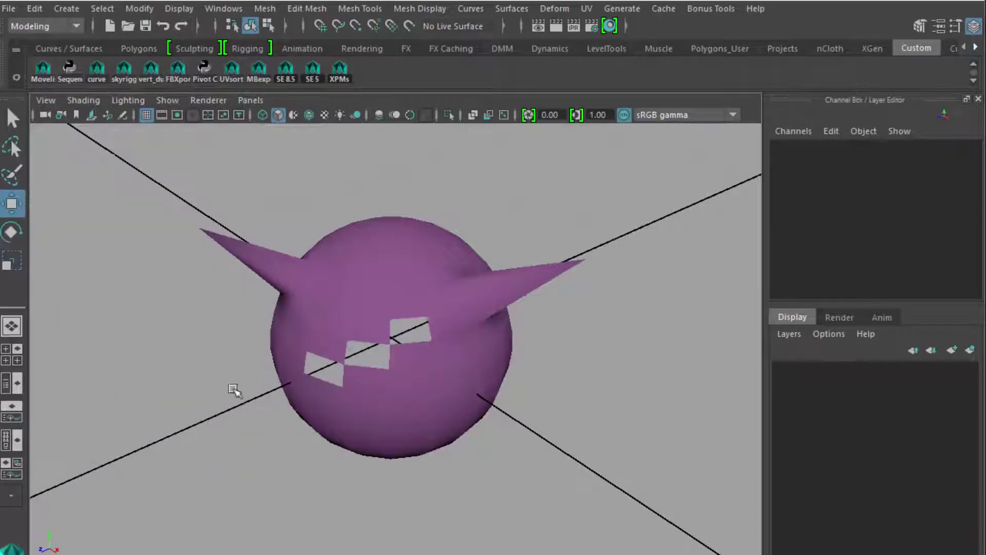
pyautogui.keyDown('alt'); pyautogui.moveTo(267, 447); pyautogui.dragTo(286, 433); pyautogui.keyUp('alt')
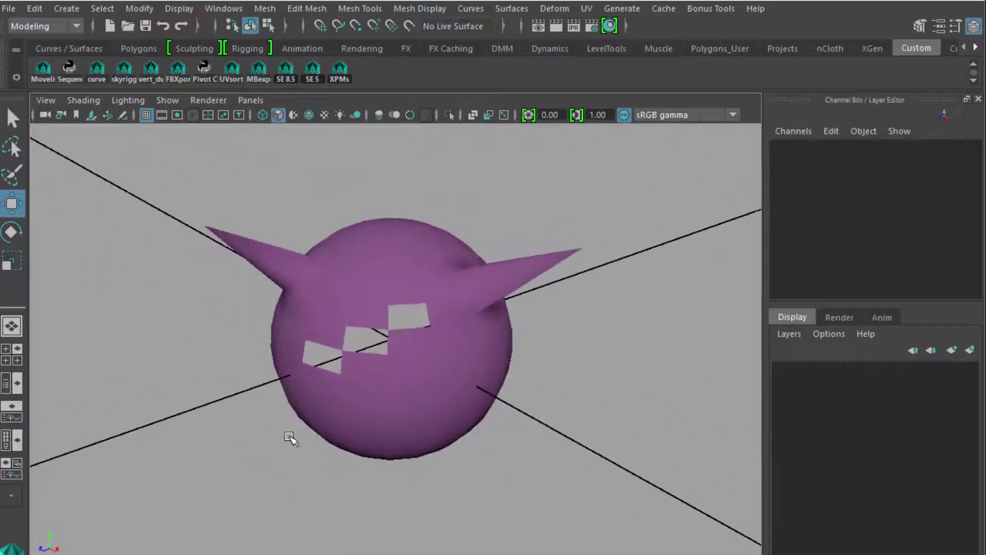
pyautogui.moveTo(567, 398)
pyautogui.keyDown('alt'); pyautogui.mouseDown()
pyautogui.moveTo(507, 400)
pyautogui.moveTo(319, 355)
pyautogui.moveTo(591, 412)
pyautogui.moveTo(596, 397)
pyautogui.moveTo(586, 399)
pyautogui.mouseUp(); pyautogui.keyUp('alt')
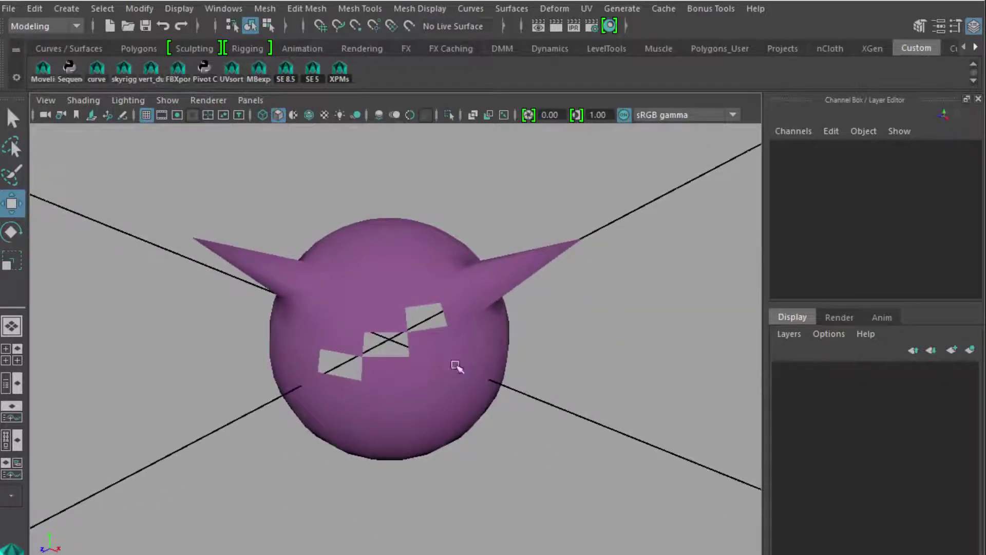
# Select the three diagonally adjoining flipped faces on the front of the sphere in face mode
pyautogui.click(392, 341)
pyautogui.rightClick(392, 342)
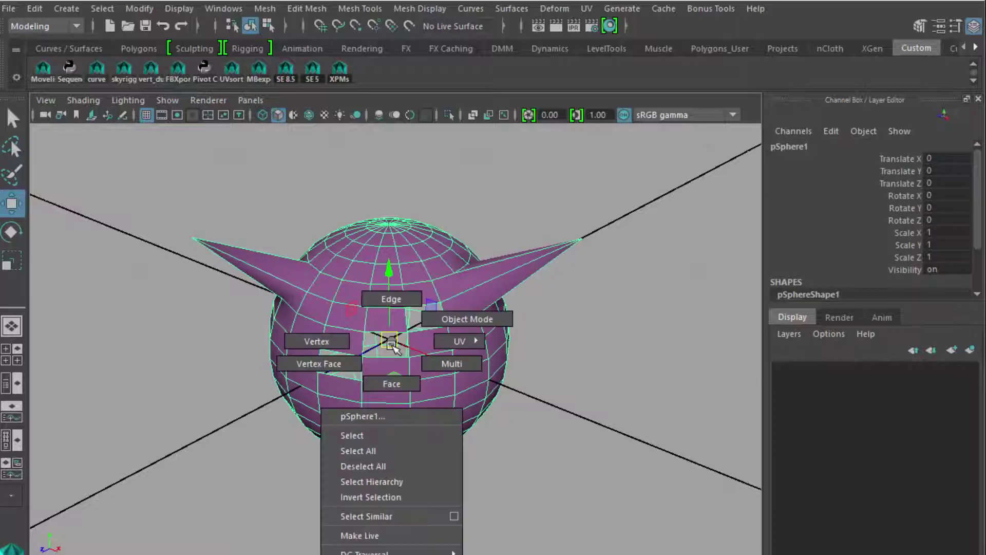
pyautogui.click(392, 384)
pyautogui.click(389, 343)
pyautogui.keyDown('alt'); pyautogui.moveTo(322, 450); pyautogui.dragTo(348, 441); pyautogui.keyUp('alt')
pyautogui.keyDown('shift'); pyautogui.click(345, 349); pyautogui.keyUp('shift')
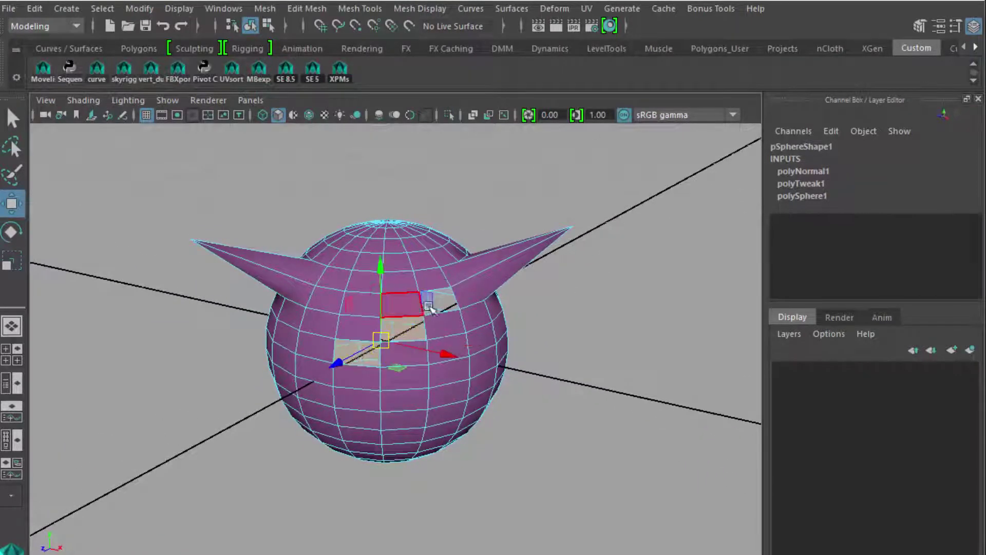
pyautogui.keyDown('shift'); pyautogui.click(446, 302); pyautogui.keyUp('shift')
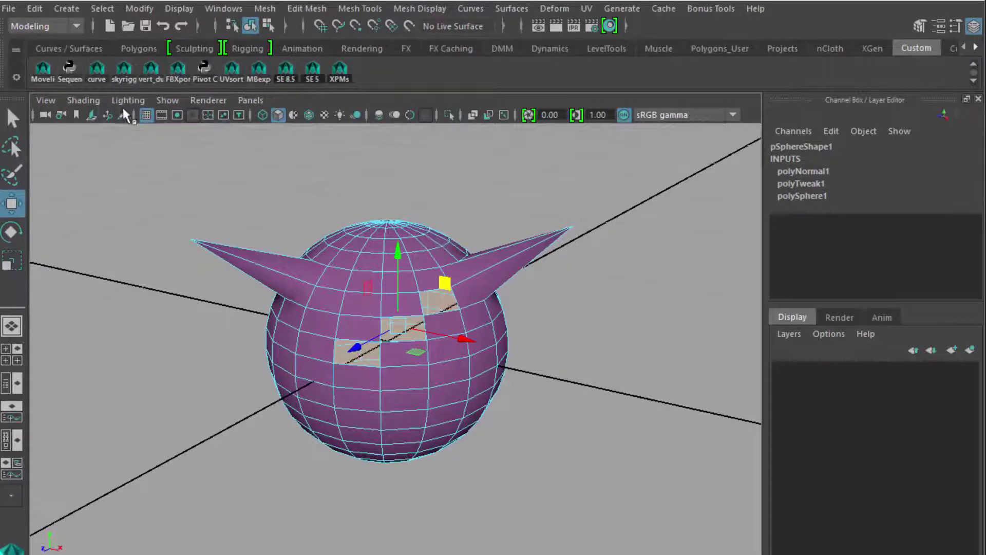
# Turn off backface culling in the viewport and keep the three flipped faces selected
pyautogui.click(85, 100)
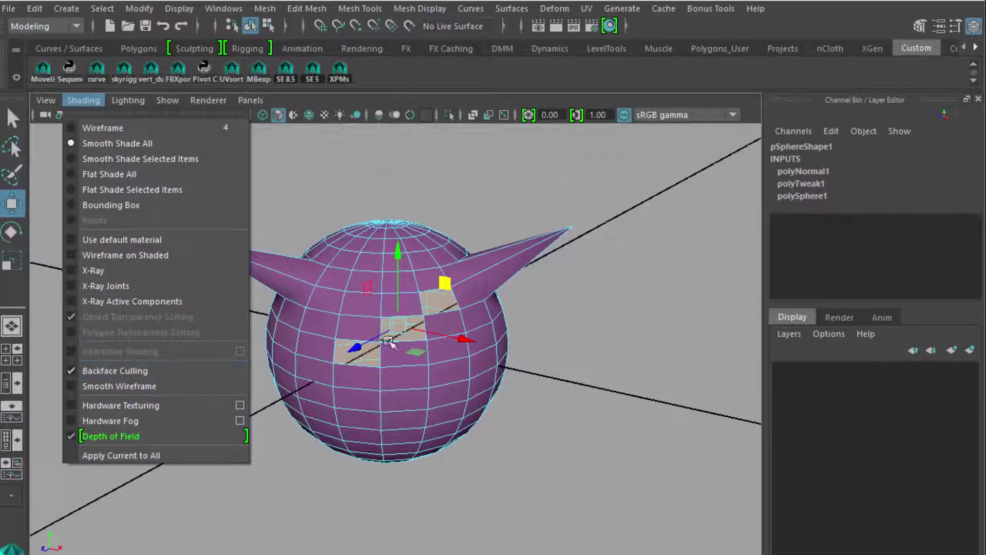
pyautogui.click(162, 369)
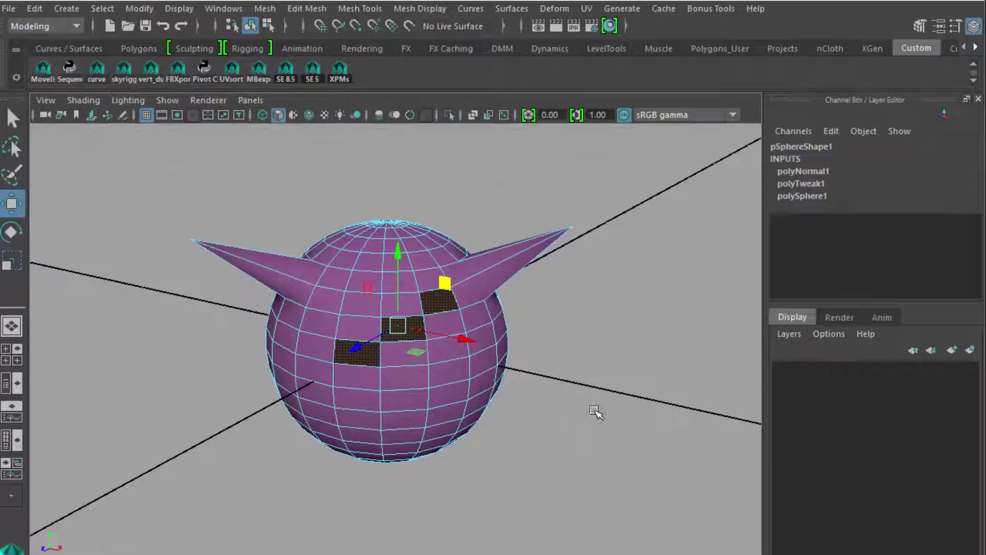
pyautogui.keyDown('alt'); pyautogui.moveTo(601, 411); pyautogui.dragTo(546, 410); pyautogui.keyUp('alt')
pyautogui.click(569, 411)
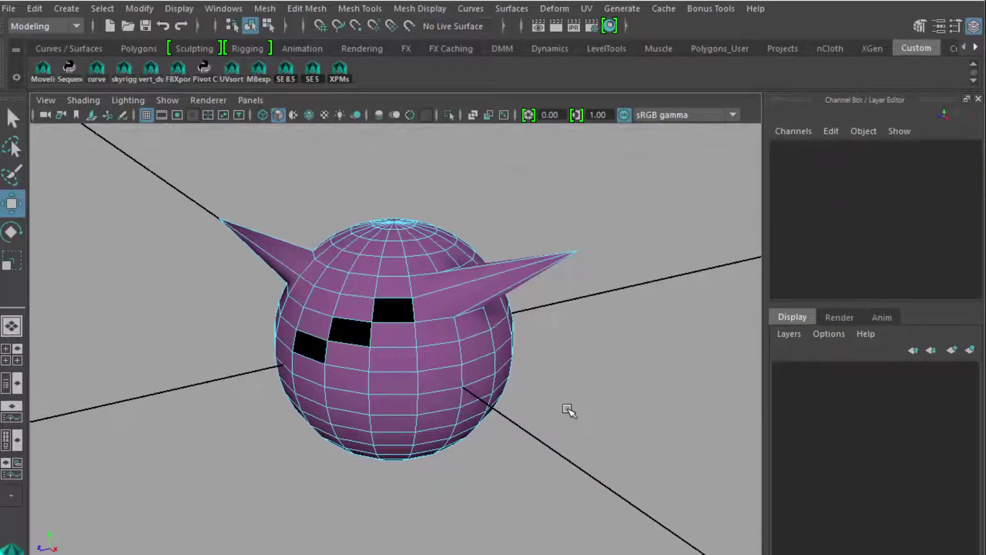
pyautogui.hotkey('ctrl', 'z')
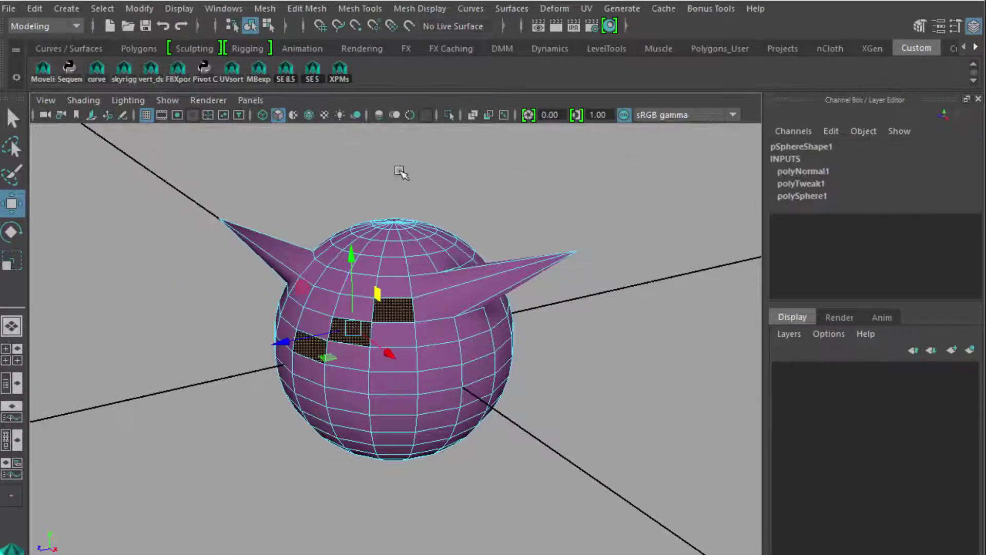
# Reverse the normals of the three selected faces using the Modeling tools, then return the sphere to object mode
pyautogui.click(68, 27)
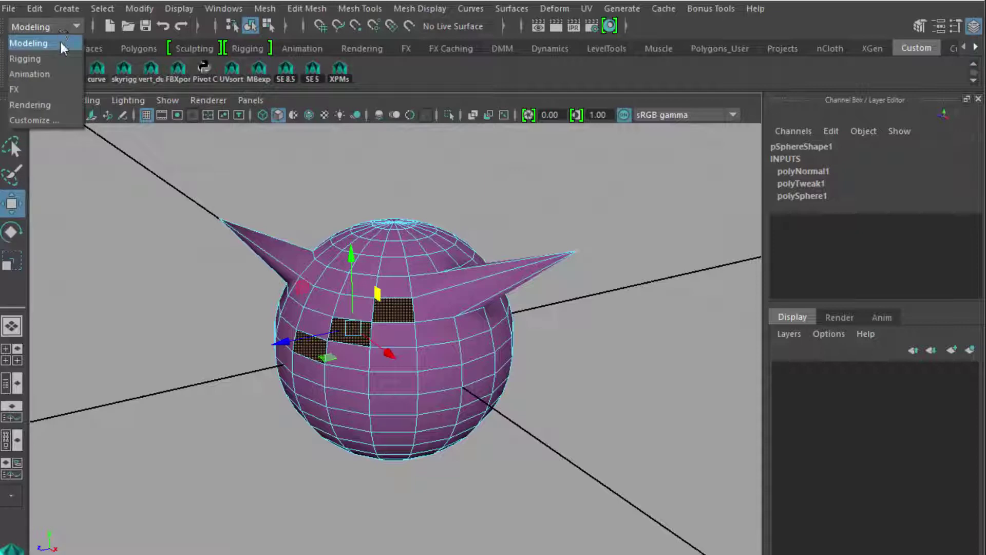
pyautogui.click(59, 40)
pyautogui.click(425, 8)
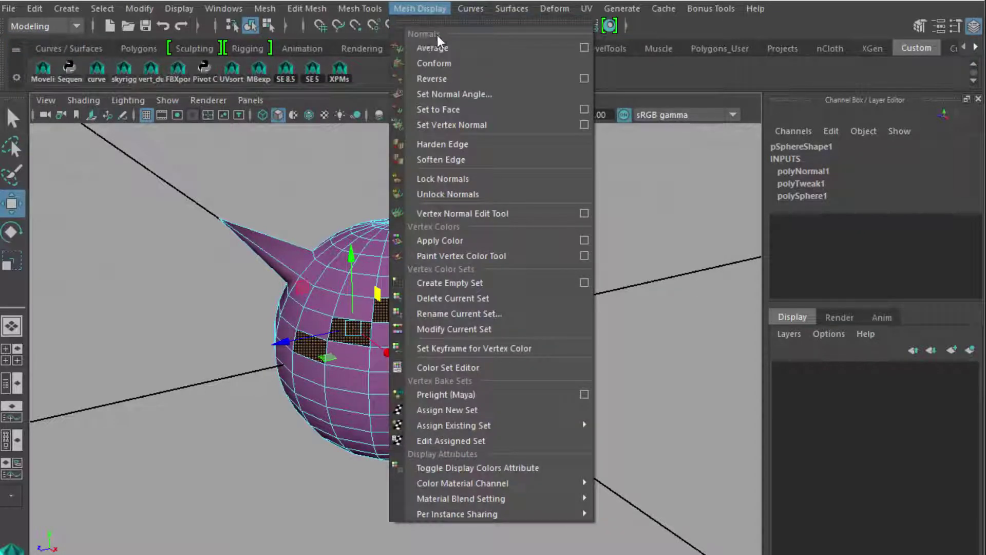
pyautogui.click(469, 78)
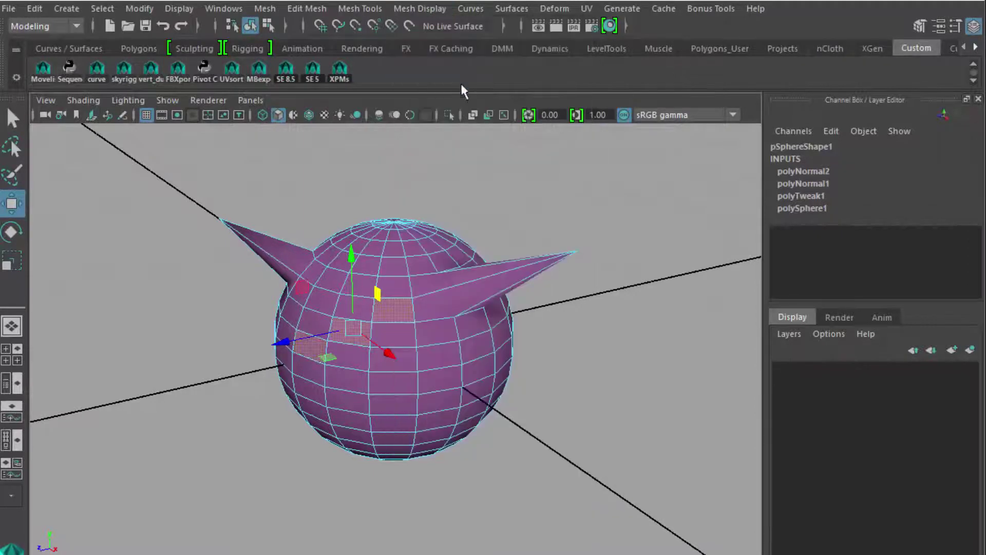
pyautogui.click(114, 436)
pyautogui.keyDown('alt'); pyautogui.moveTo(191, 458); pyautogui.dragTo(240, 451); pyautogui.keyUp('alt')
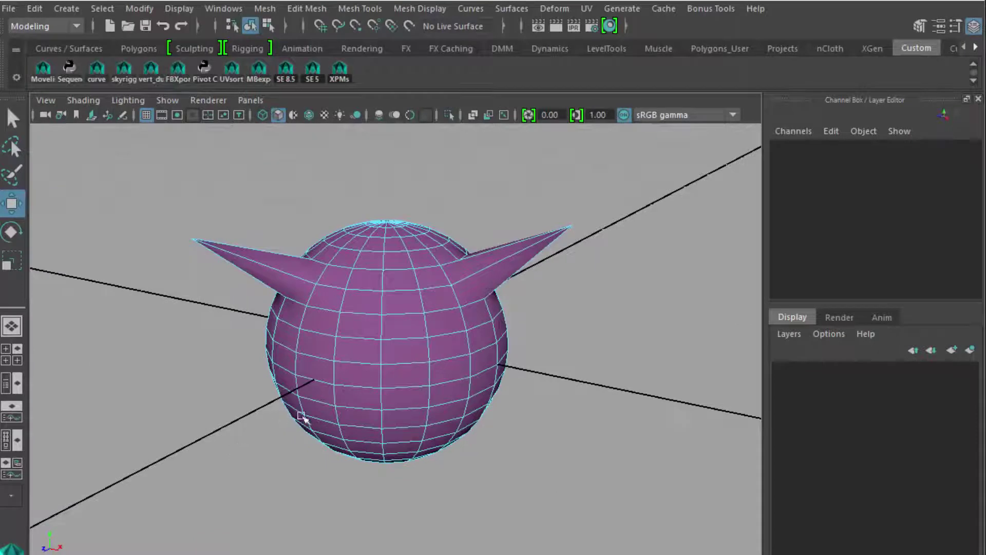
pyautogui.moveTo(406, 394); pyautogui.dragTo(440, 322, button='right')
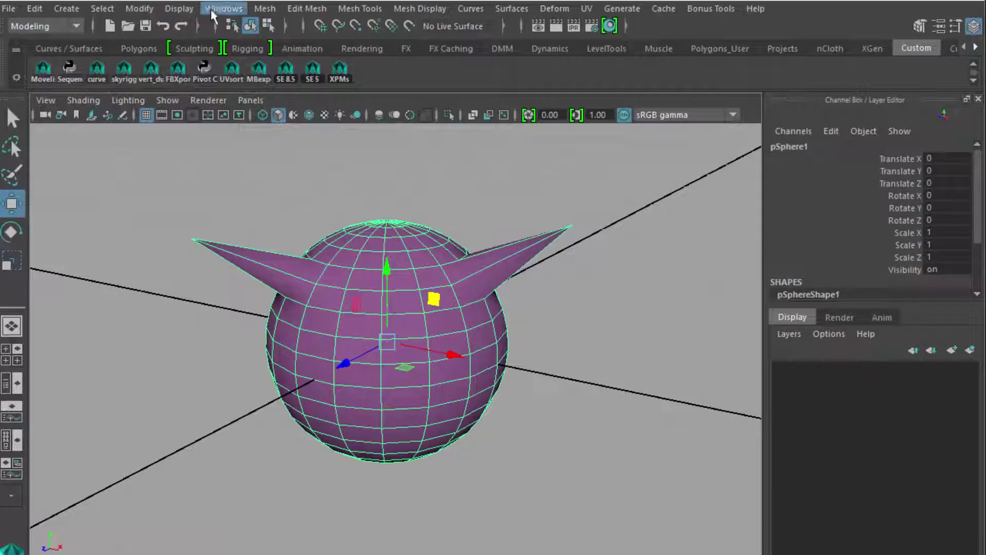
# Open the Hypershade and place its window so part of the sphere stays uncovered
pyautogui.click(229, 9)
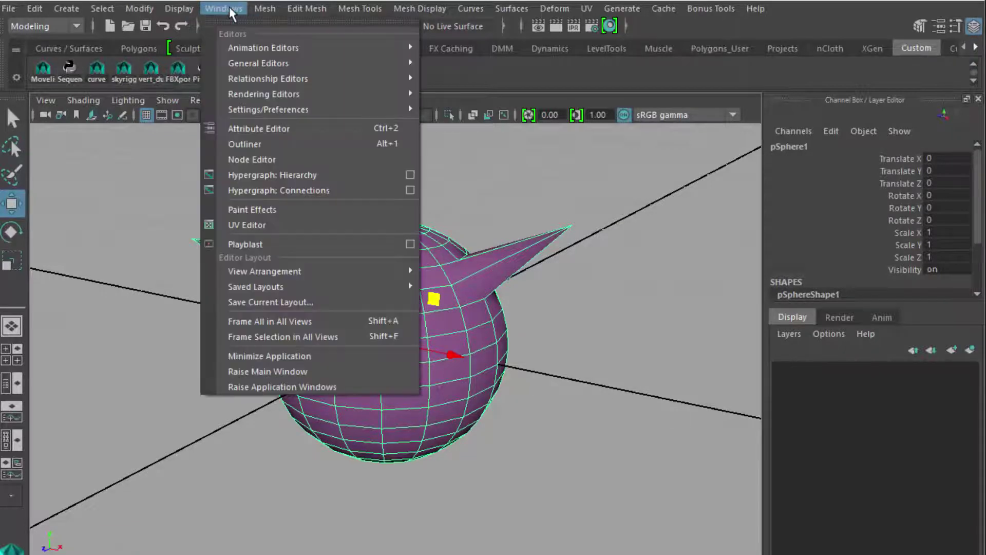
pyautogui.click(243, 42)
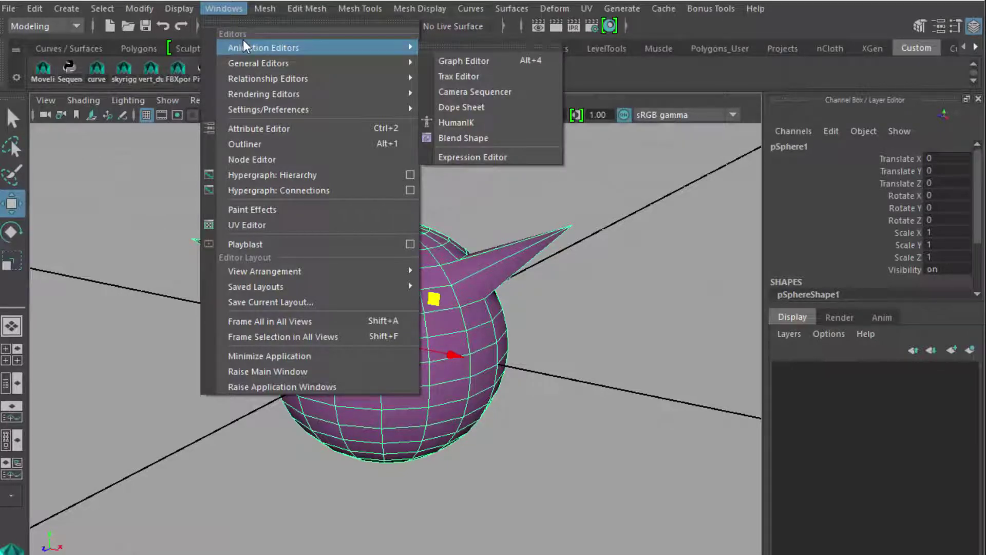
pyautogui.moveTo(291, 97)
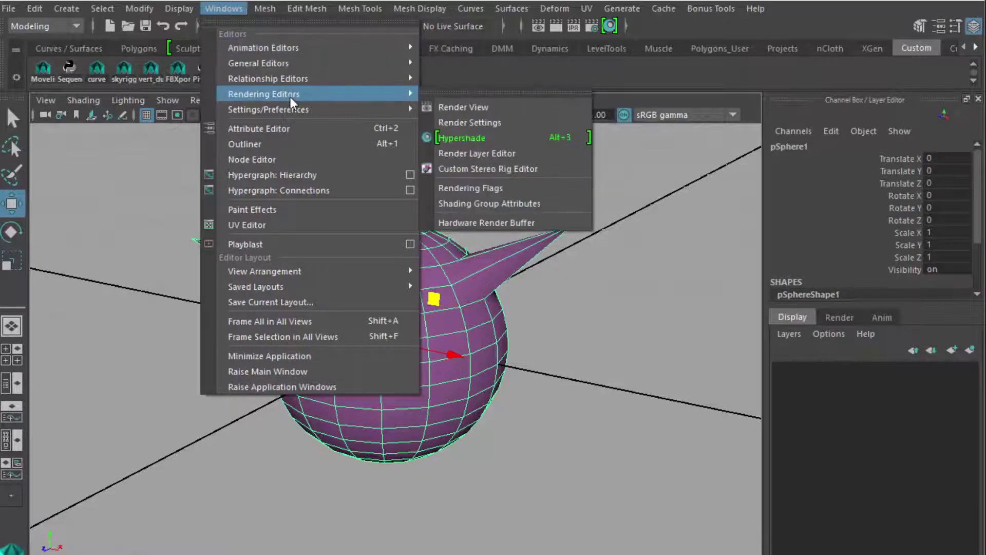
pyautogui.click(485, 140)
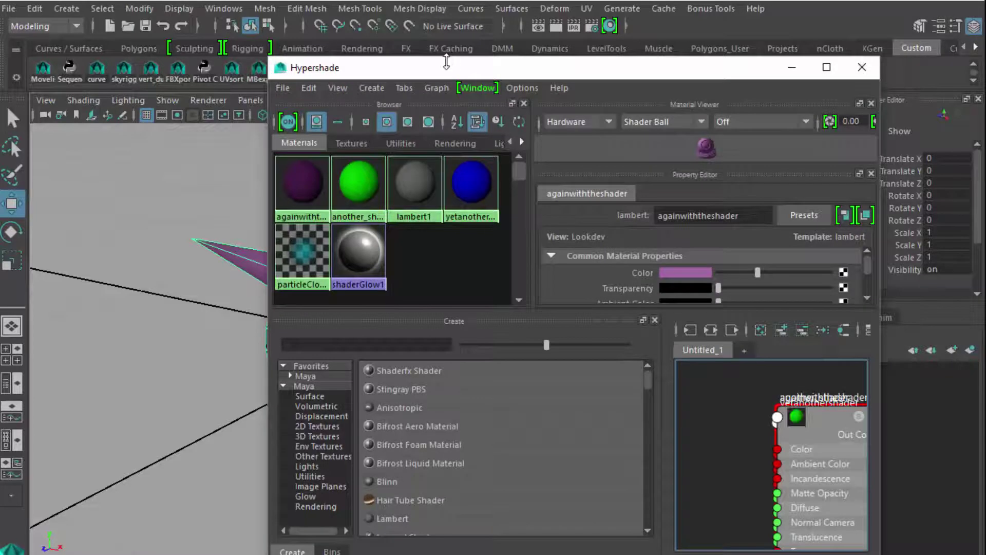
pyautogui.moveTo(439, 64); pyautogui.dragTo(522, 44)
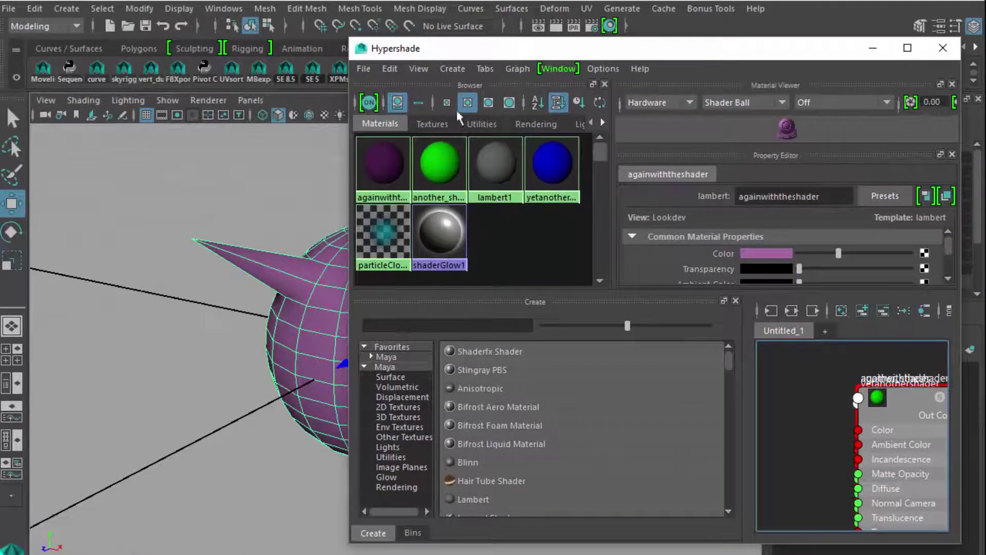
# Inspect the green and blue materials in the Hypershade, then reselect the sphere in the viewport
pyautogui.click(439, 162)
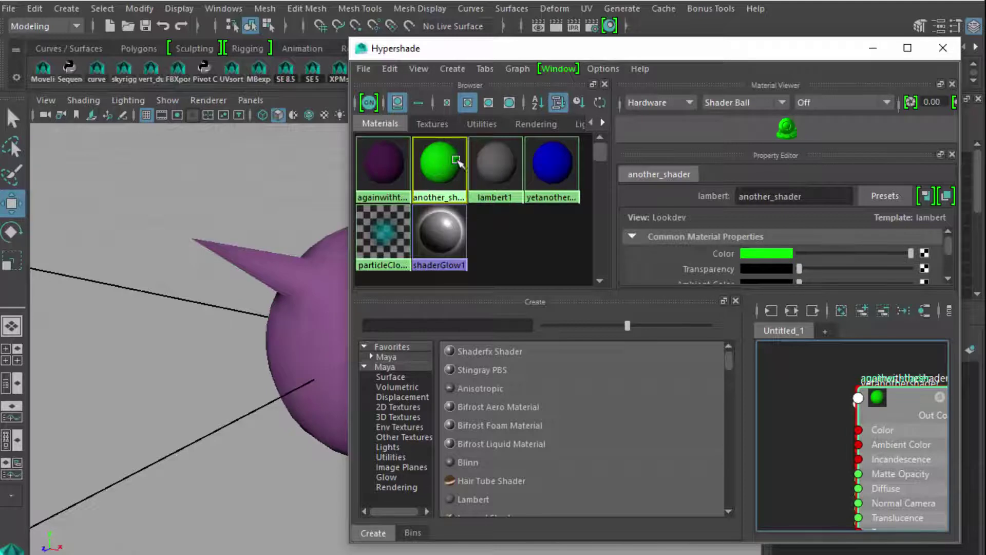
pyautogui.click(541, 156)
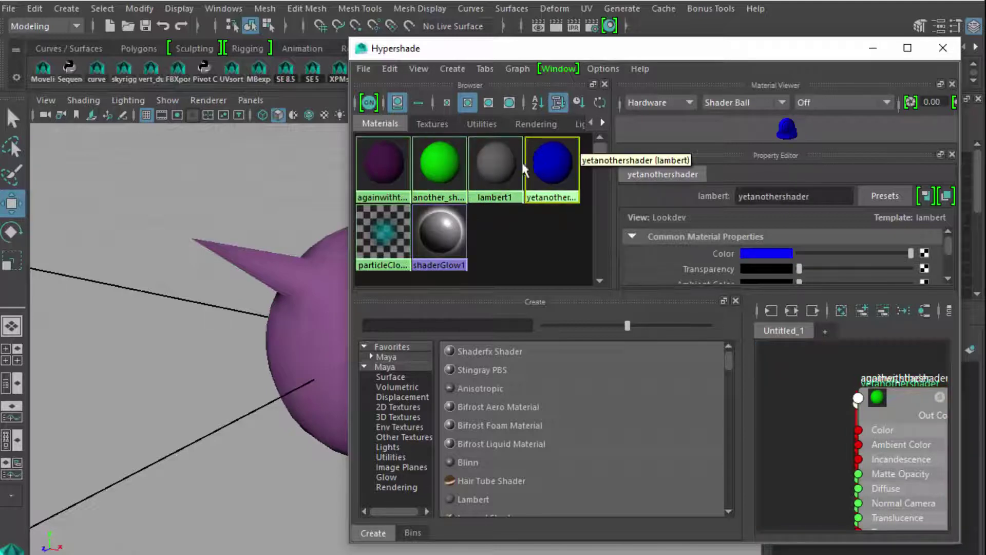
pyautogui.click(329, 334)
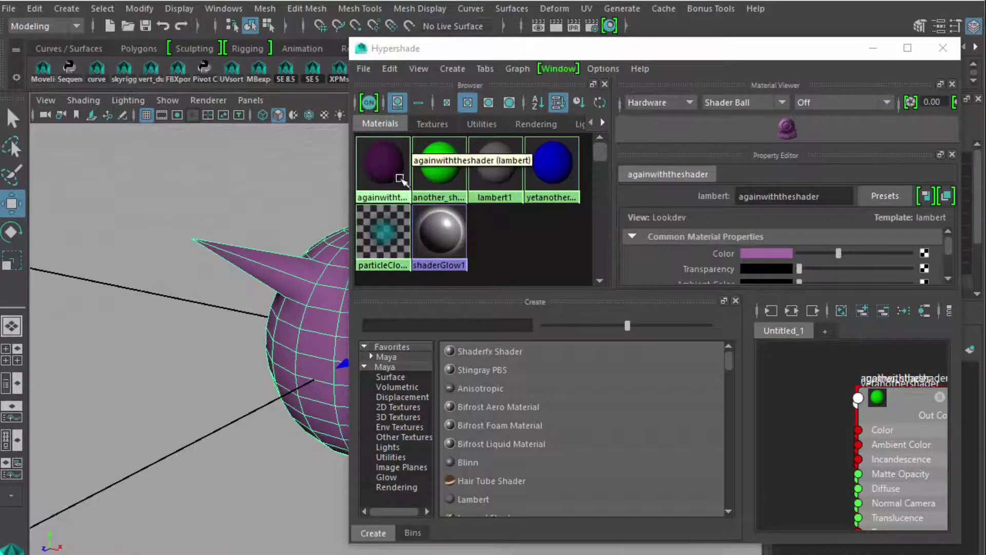
# Rename the purple againwiththeshader material as pikachu_shader in the Hypershade
pyautogui.click(386, 161)
pyautogui.moveTo(463, 55); pyautogui.dragTo(570, 67)
pyautogui.doubleClick(879, 210)
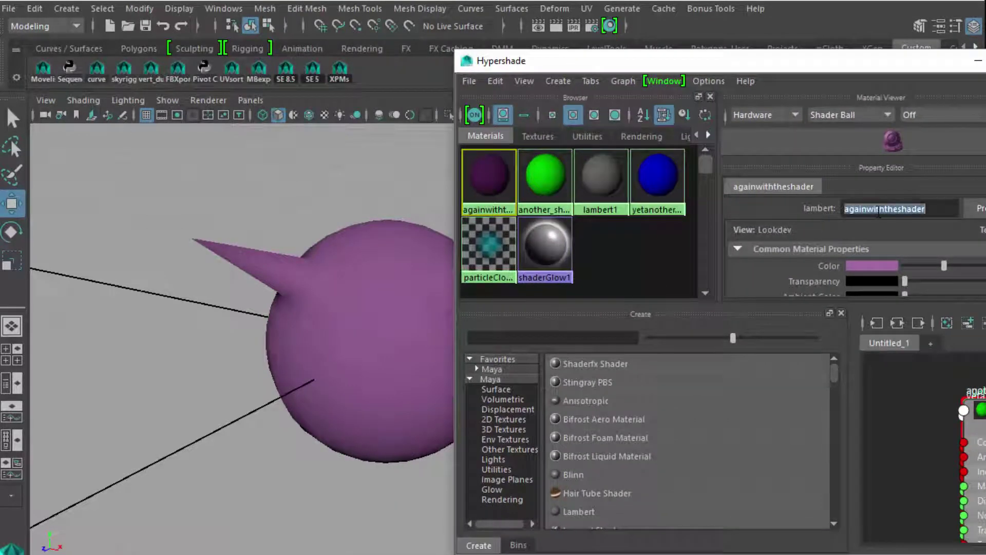
pyautogui.write('pi')
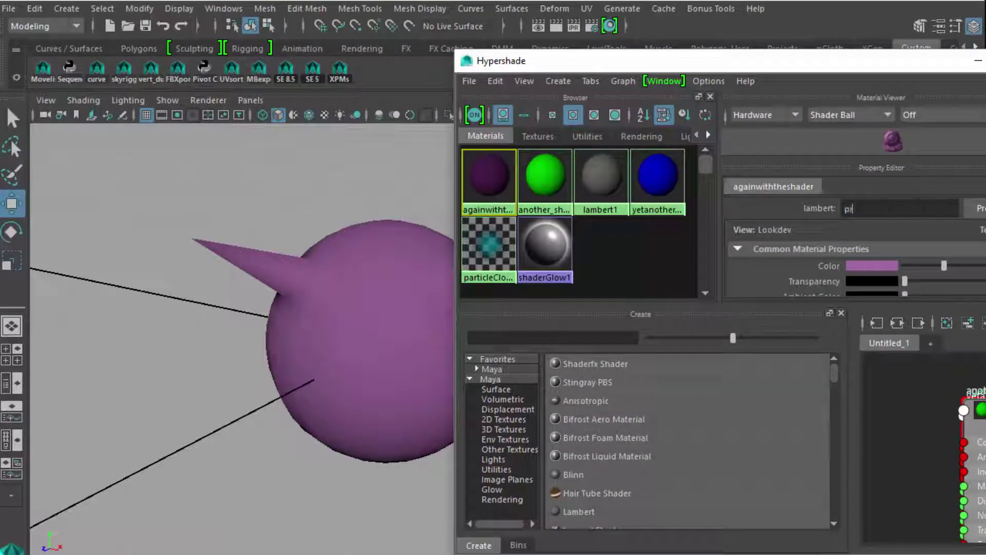
pyautogui.write('kachu_shader')
pyautogui.press('Return')
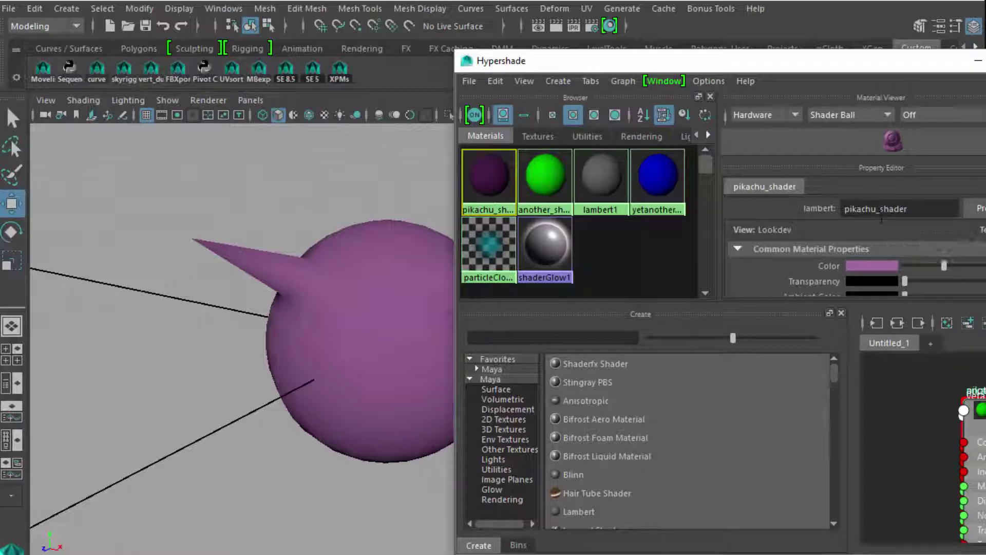
# Copy the purple material's name and use it to rename the horned sphere as pikachu_mesh
pyautogui.moveTo(880, 217); pyautogui.dragTo(908, 218)
pyautogui.moveTo(806, 69); pyautogui.dragTo(716, 44)
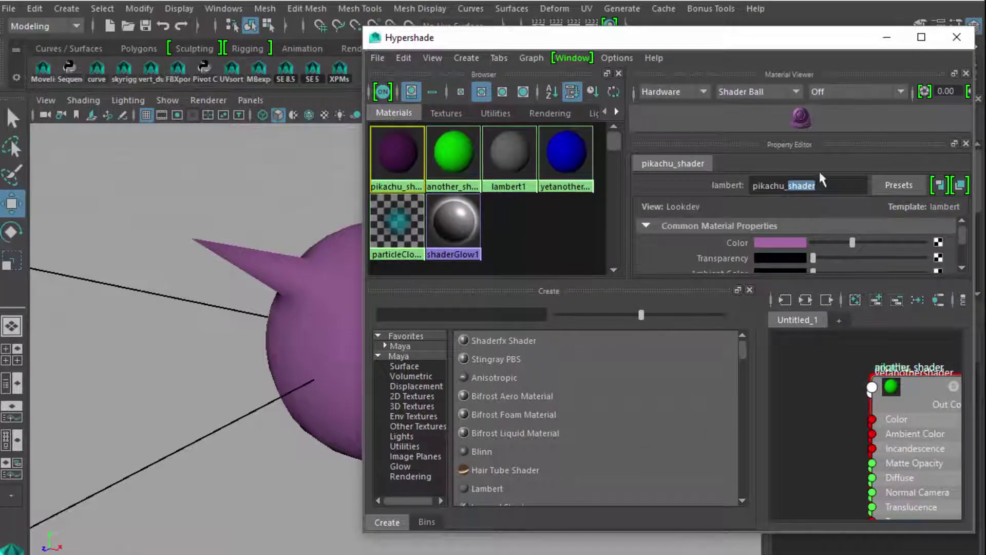
pyautogui.moveTo(817, 186); pyautogui.dragTo(747, 185)
pyautogui.hotkey('ctrl', 'c')
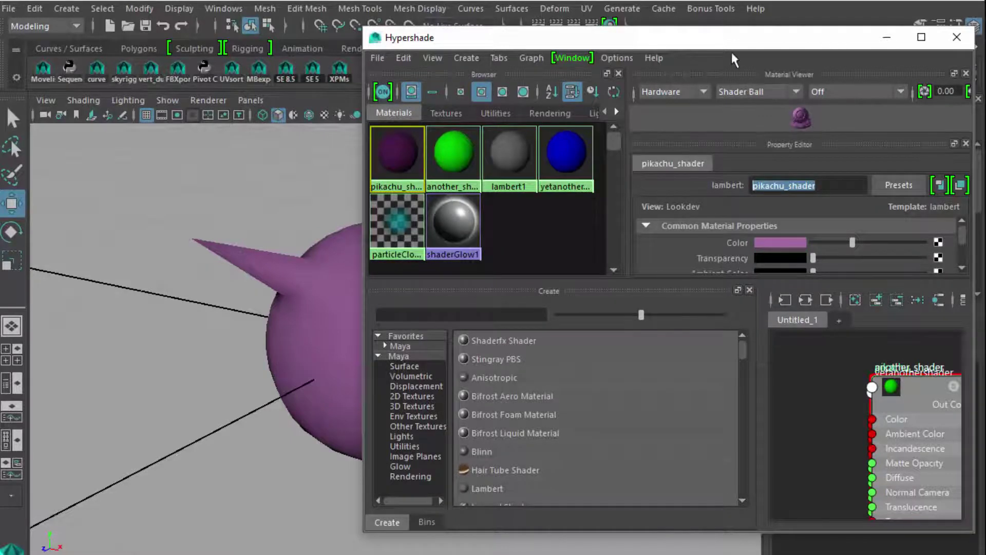
pyautogui.moveTo(750, 52); pyautogui.dragTo(935, 304)
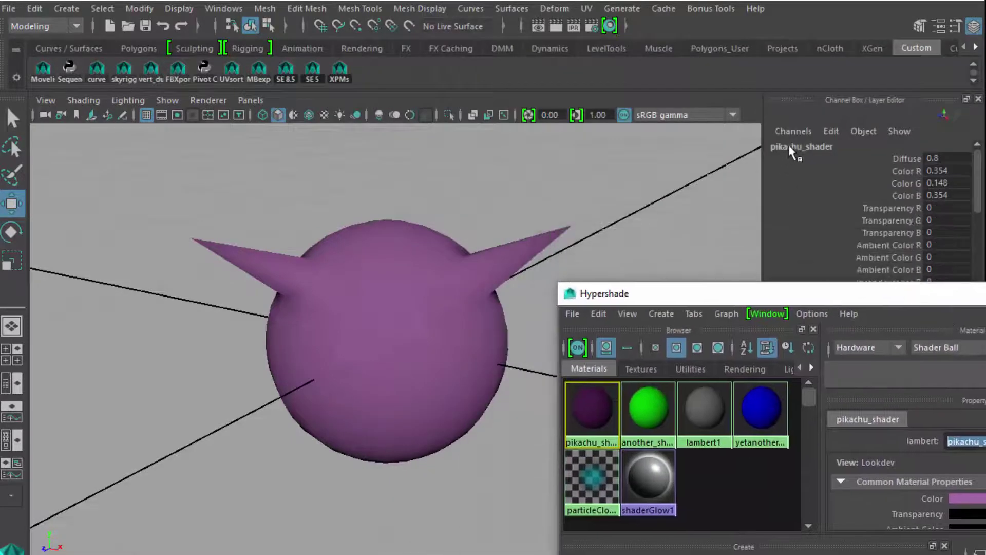
pyautogui.click(389, 328)
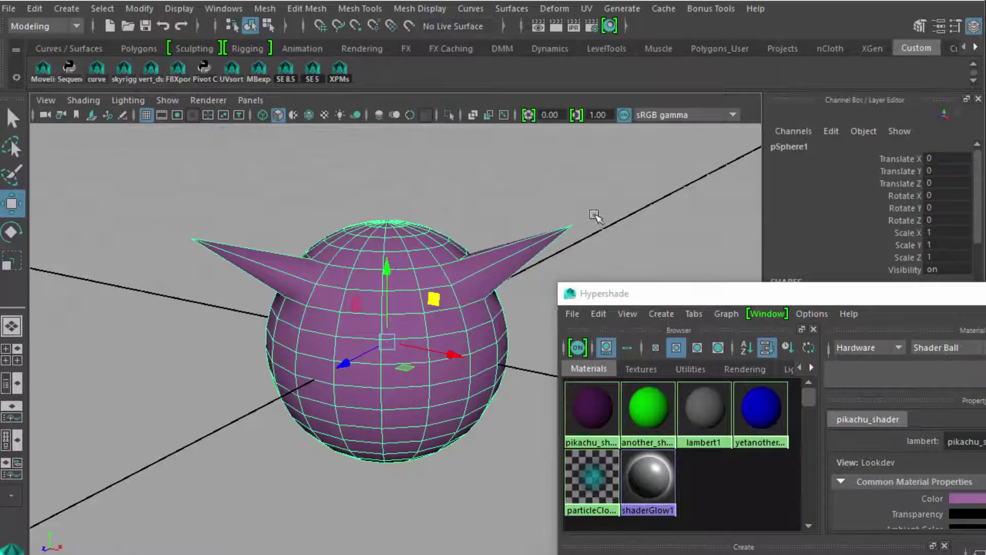
pyautogui.doubleClick(800, 147)
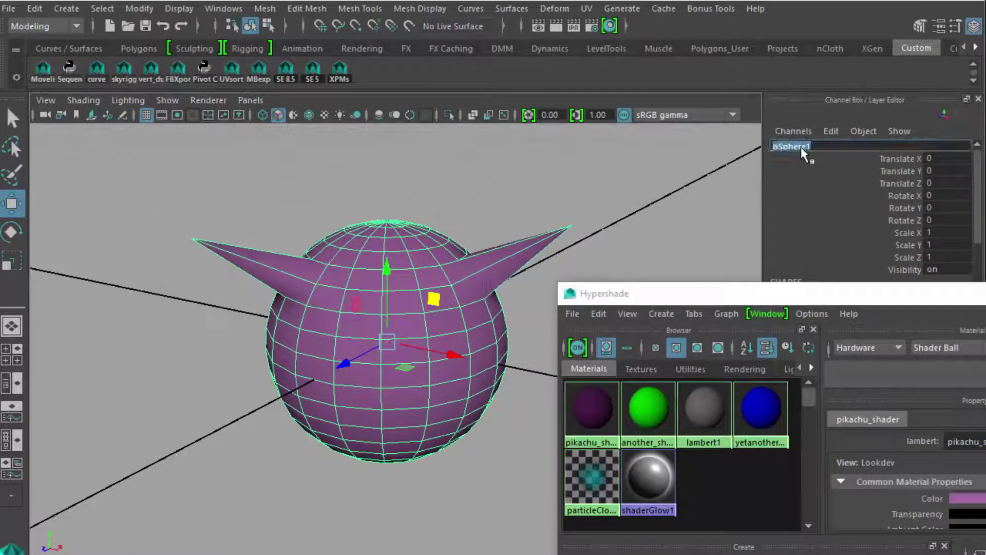
pyautogui.hotkey('ctrl', 'v')
pyautogui.write('mesh')
pyautogui.press('Return')
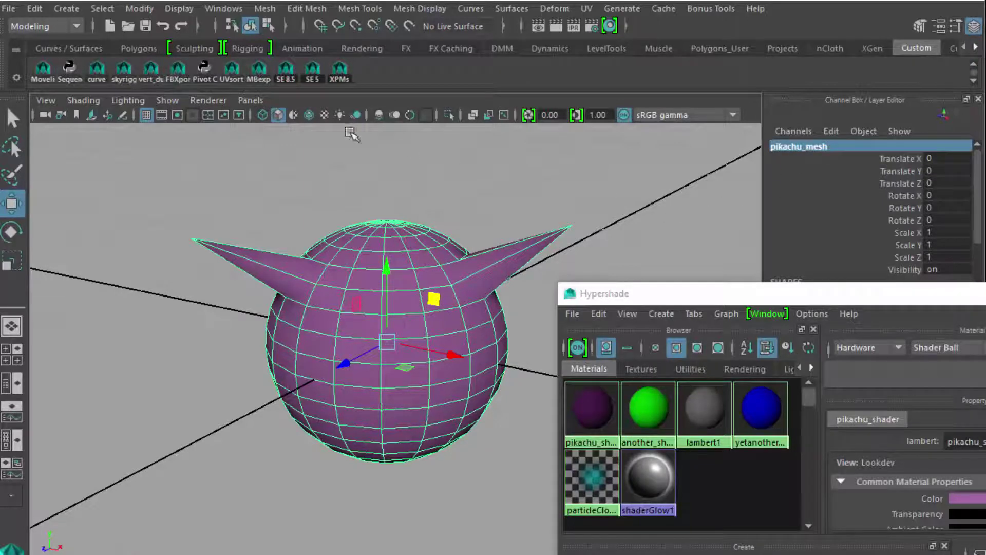
# Review the mesh name in the Outliner beside the Hypershade materials, check the green and blue materials, and close the Outliner
pyautogui.click(217, 9)
pyautogui.click(251, 141)
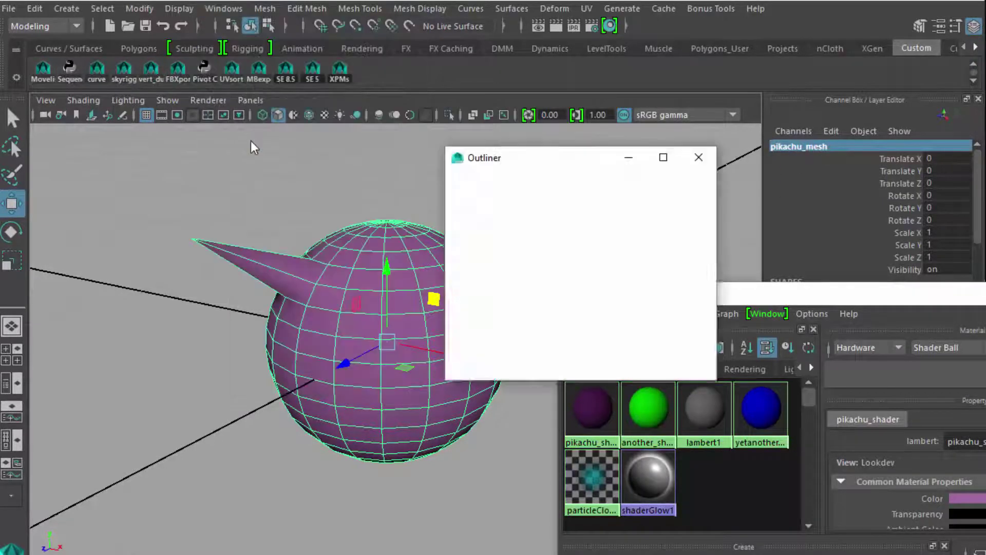
pyautogui.moveTo(513, 161); pyautogui.dragTo(103, 48)
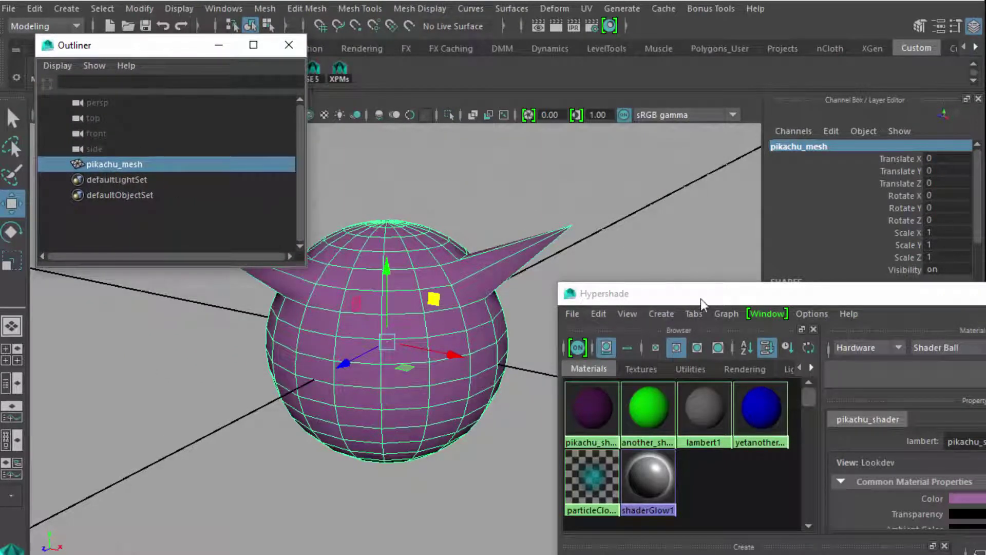
pyautogui.moveTo(701, 297); pyautogui.dragTo(588, 221)
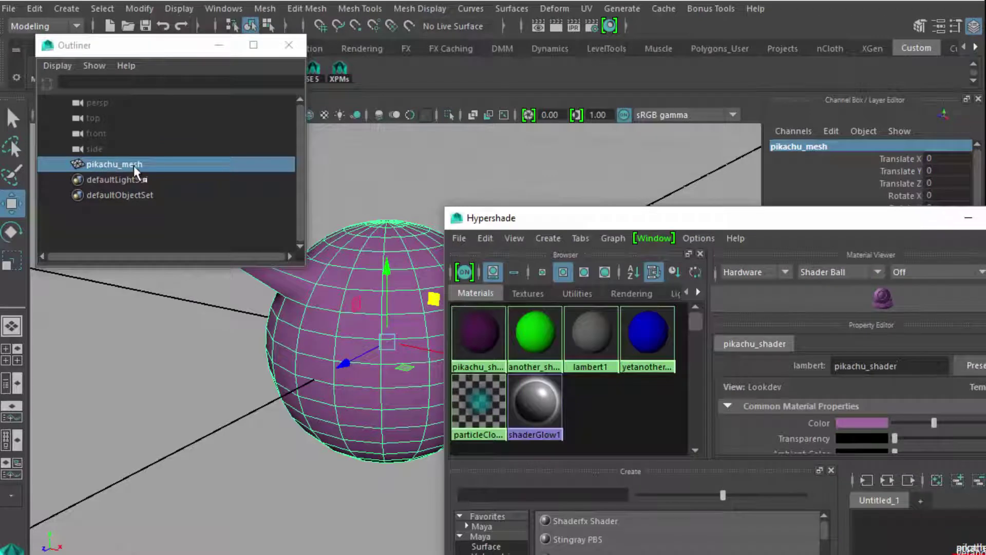
pyautogui.moveTo(765, 227); pyautogui.dragTo(588, 107)
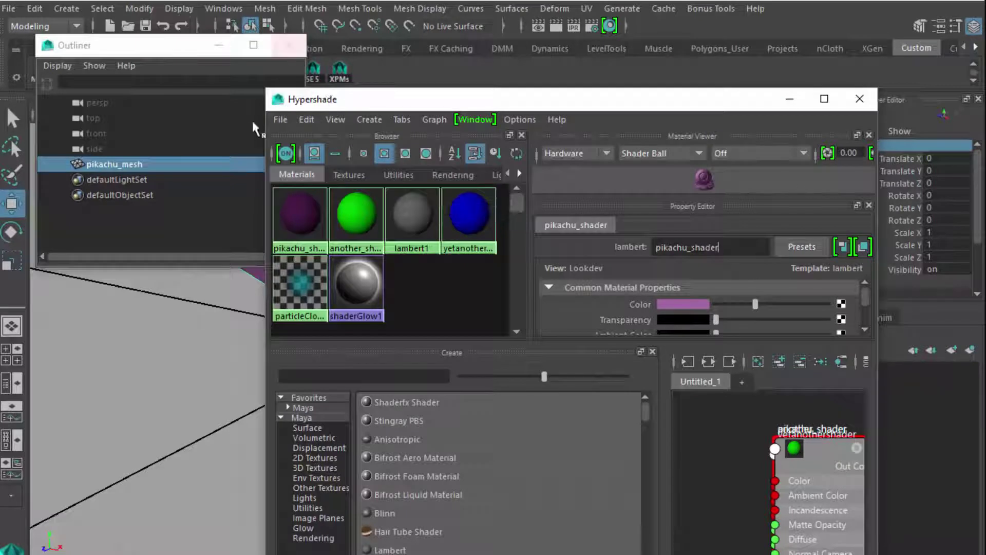
pyautogui.click(354, 213)
pyautogui.click(452, 215)
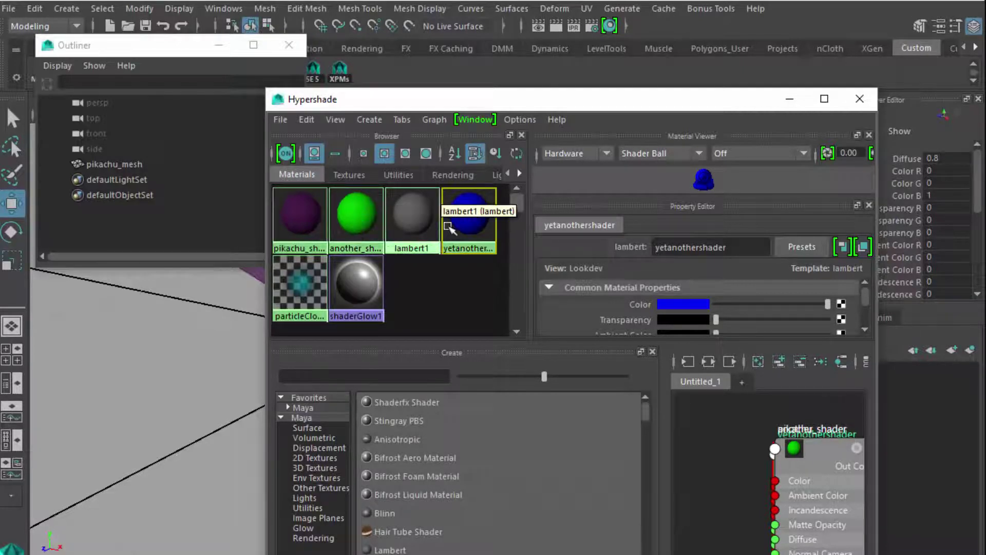
pyautogui.click(288, 45)
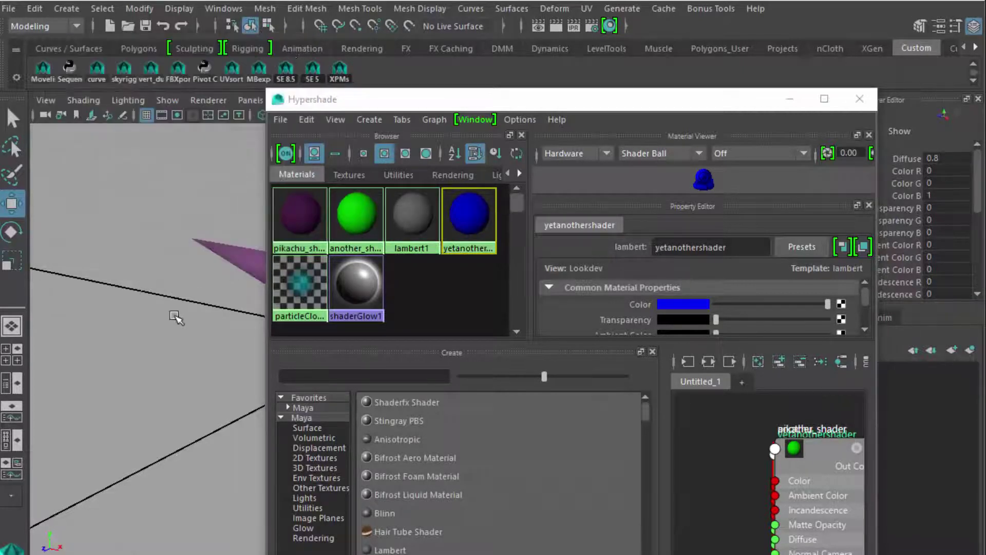
pyautogui.click(10, 8)
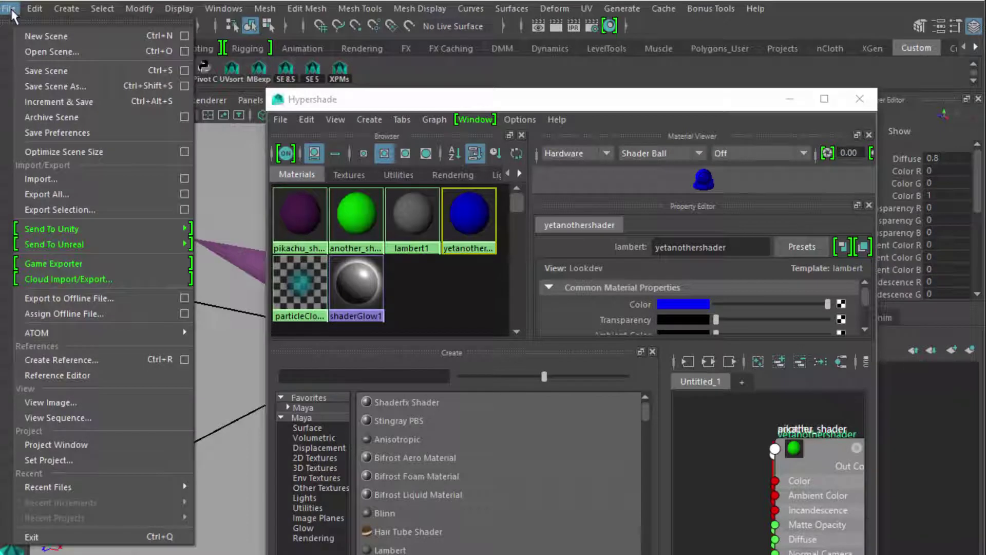
pyautogui.click(72, 152)
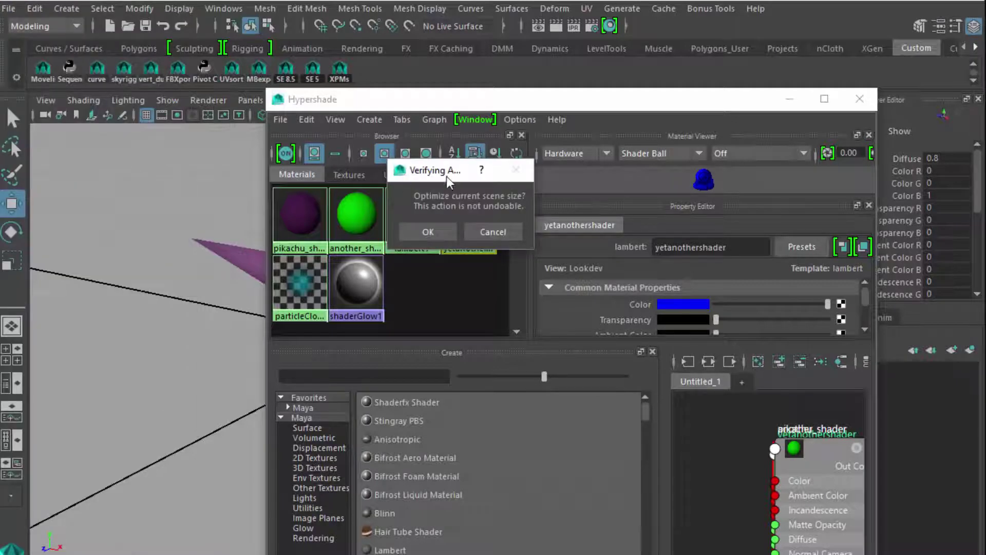
pyautogui.moveTo(446, 177); pyautogui.dragTo(140, 183)
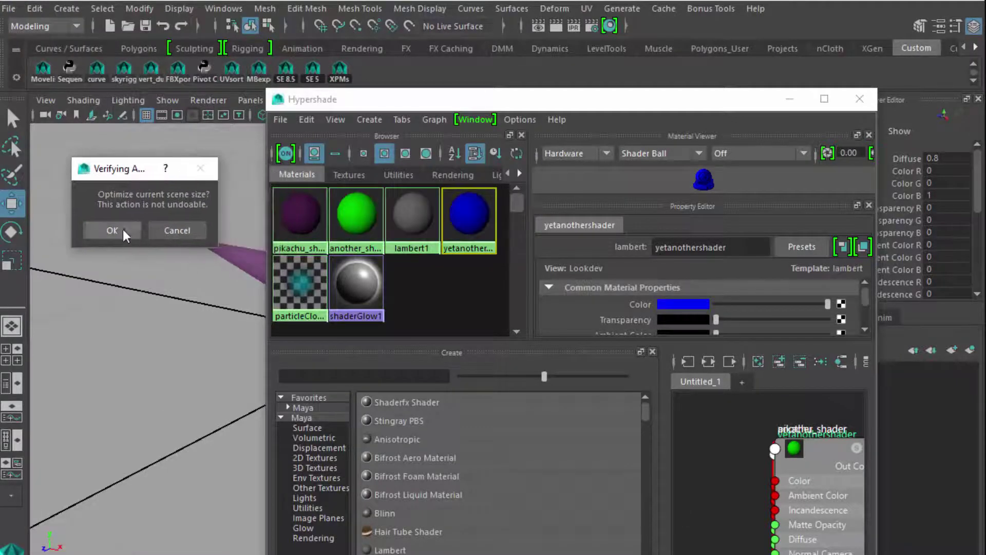
pyautogui.click(172, 230)
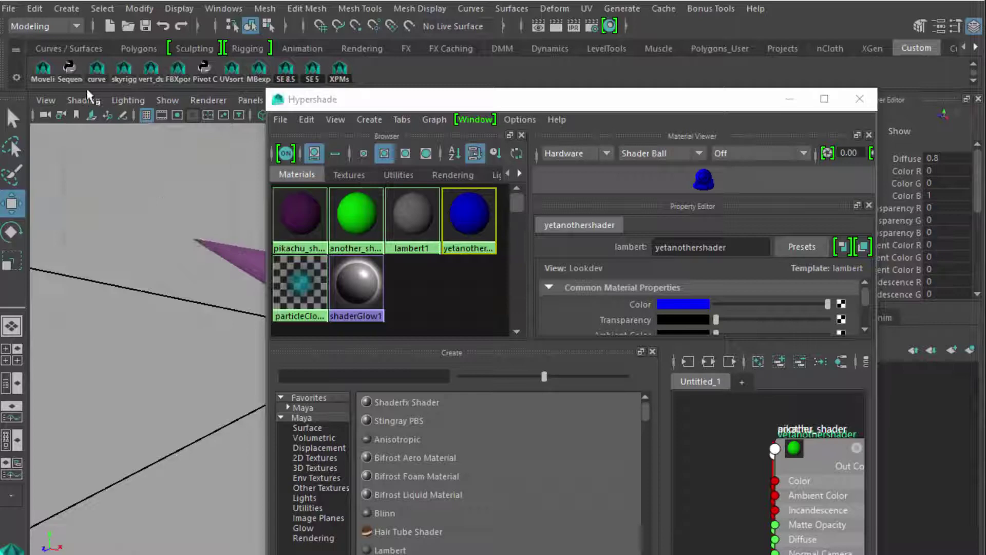
# Open the Optimize Scene Size options, reset the settings to default, and move the dialog clear of the materials
pyautogui.click(11, 11)
pyautogui.click(183, 155)
pyautogui.moveTo(290, 153); pyautogui.dragTo(196, 40)
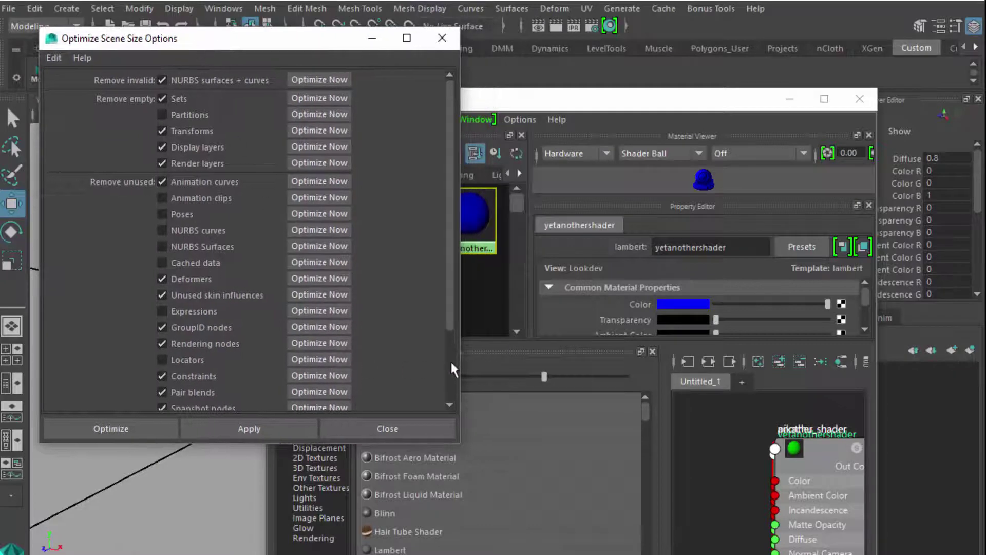
pyautogui.scroll(-3, 450, 359)
pyautogui.click(55, 58)
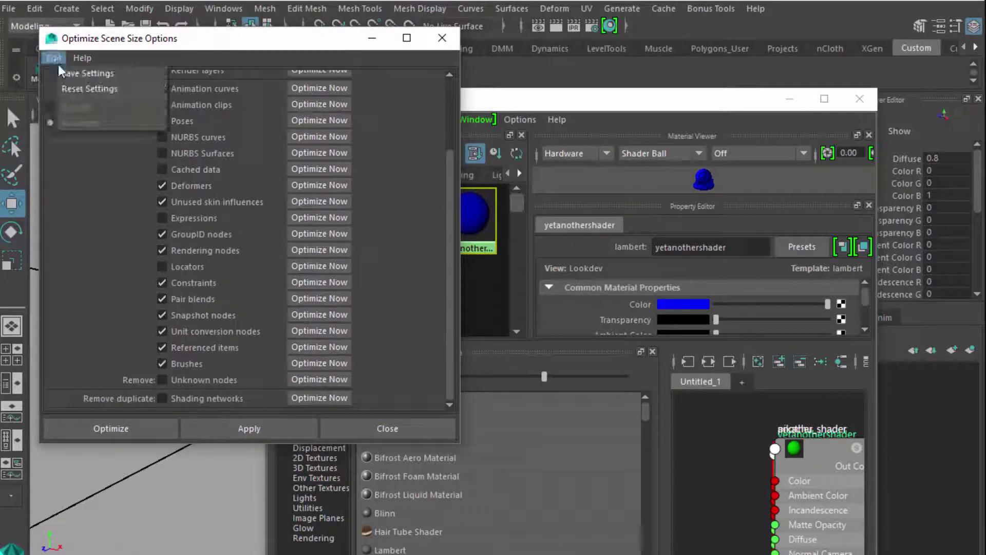
pyautogui.click(78, 88)
pyautogui.moveTo(227, 39); pyautogui.dragTo(692, 53)
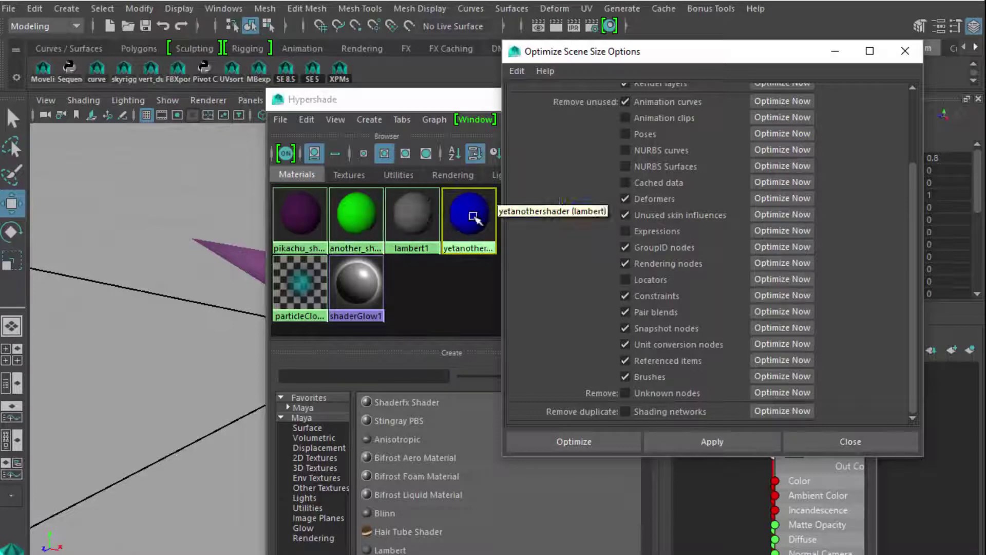
# Apply the scene size optimization to remove the unused green and blue shaders, and close the options
pyautogui.click(712, 442)
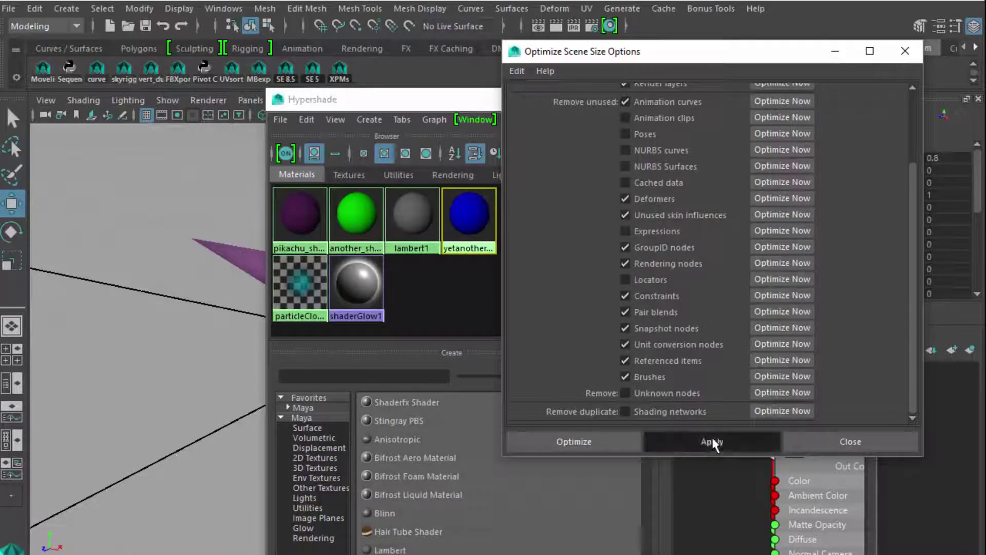
pyautogui.click(429, 232)
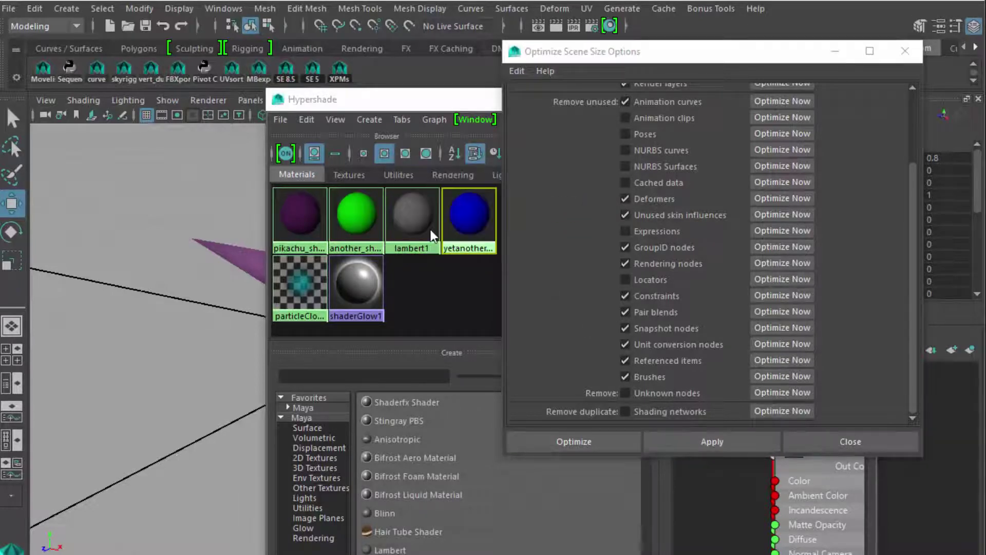
pyautogui.click(905, 51)
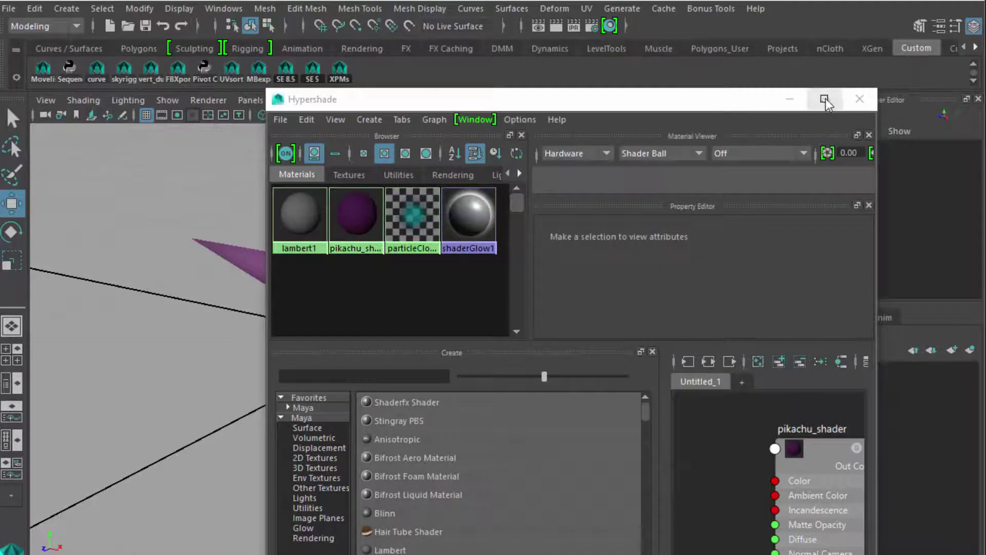
# Close the Hypershade and select the horned sphere in the viewport
pyautogui.click(859, 99)
pyautogui.click(382, 276)
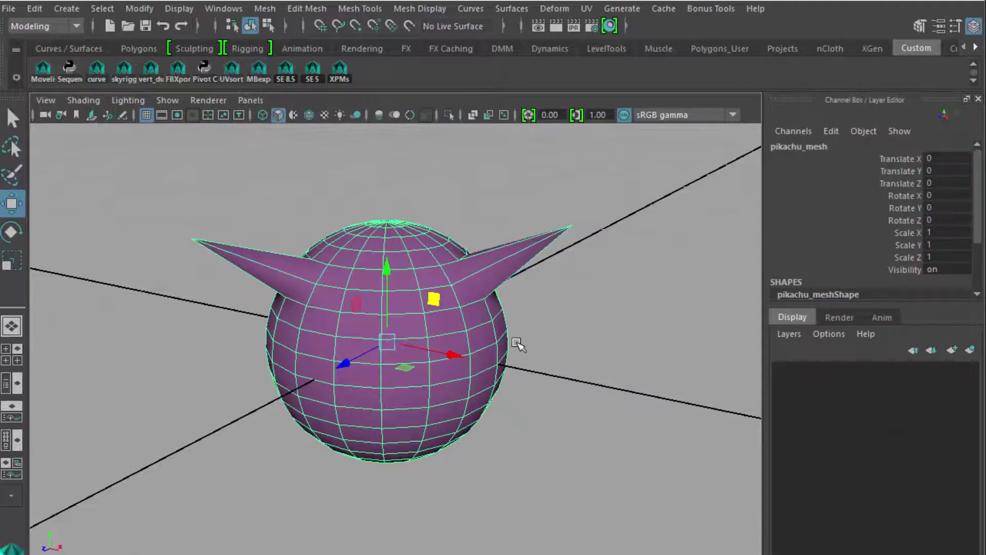
pyautogui.scroll(-10, 517, 343)
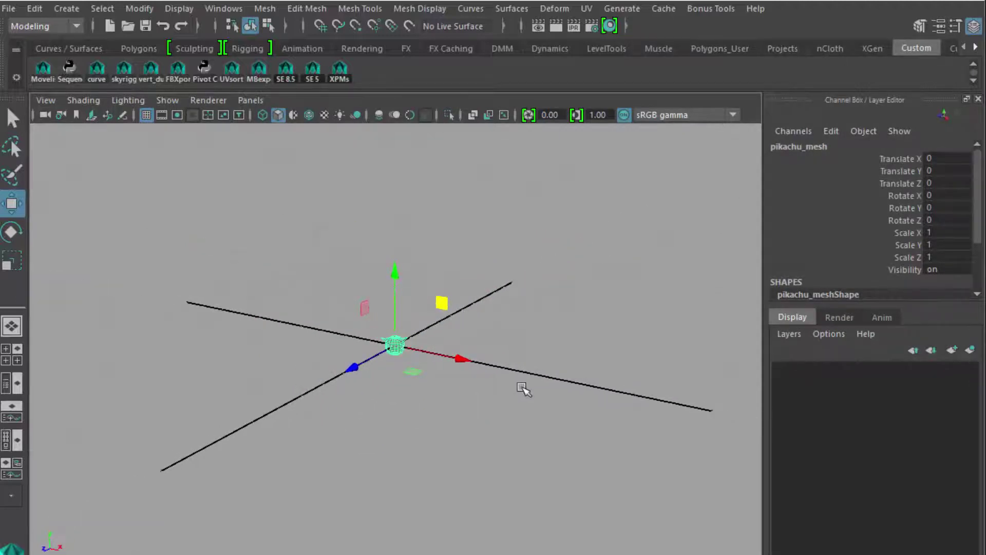
# Scale the horned sphere up uniformly to about 9.367 on all three axes
pyautogui.keyDown('alt'); pyautogui.moveTo(541, 353); pyautogui.dragTo(563, 372); pyautogui.keyUp('alt')
pyautogui.press('r')
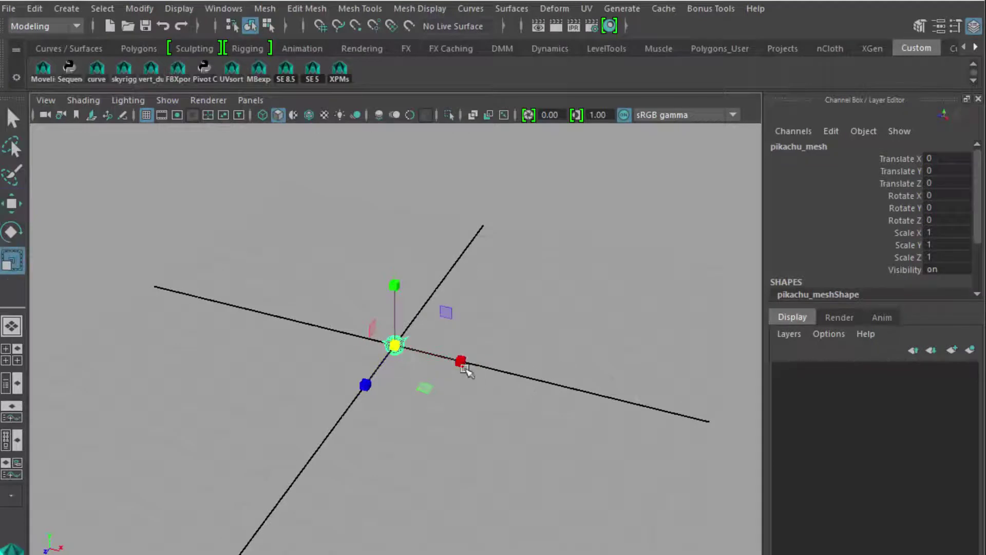
pyautogui.moveTo(395, 346); pyautogui.dragTo(555, 282)
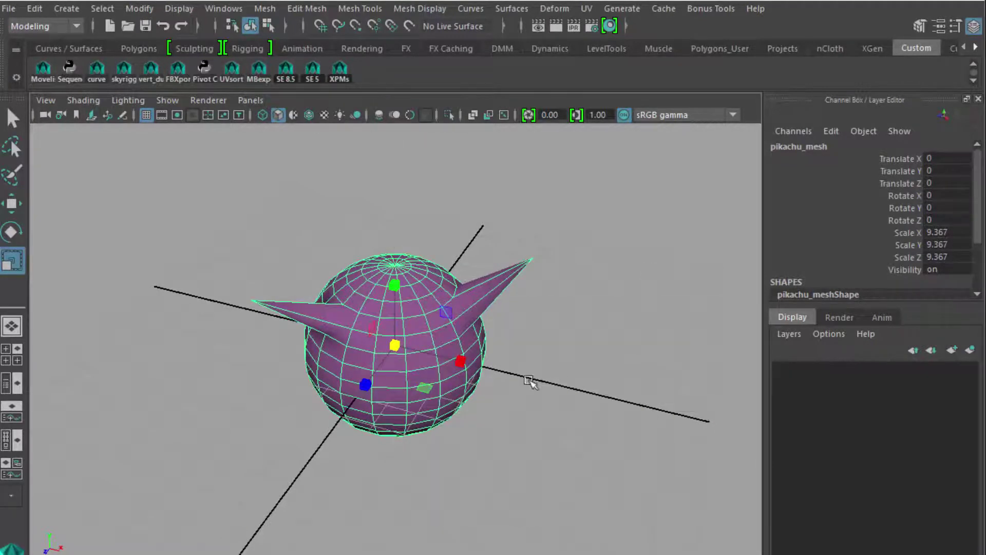
# Frame the mesh in the orthographic views, examine it in the enlarged front view, and return to the perspective view
pyautogui.press('space')
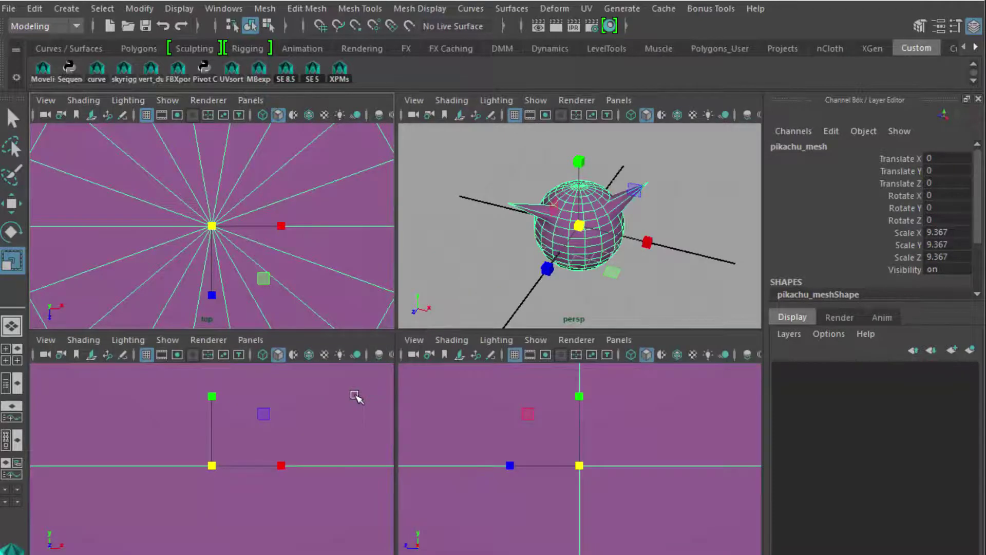
pyautogui.press('a')
pyautogui.press('a')
pyautogui.press('a')
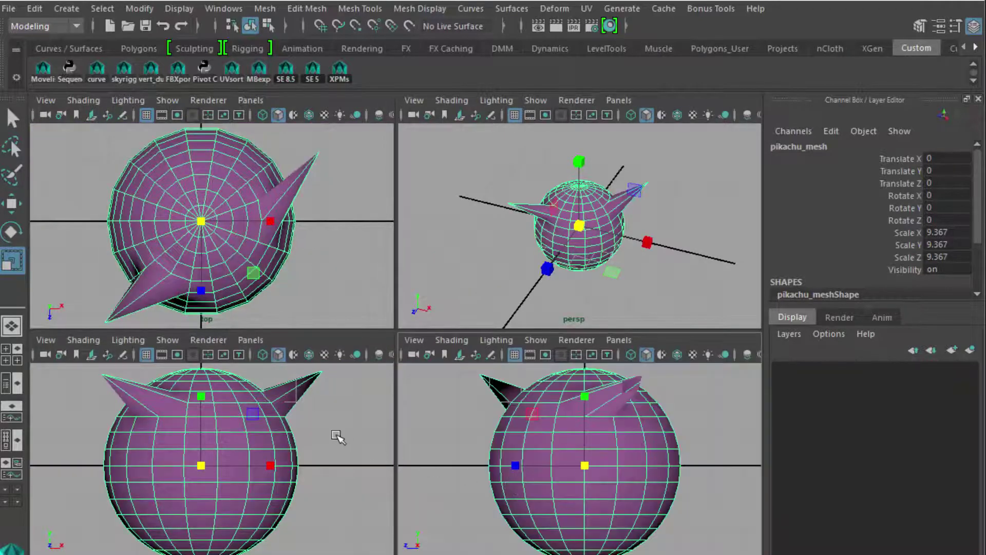
pyautogui.press('space')
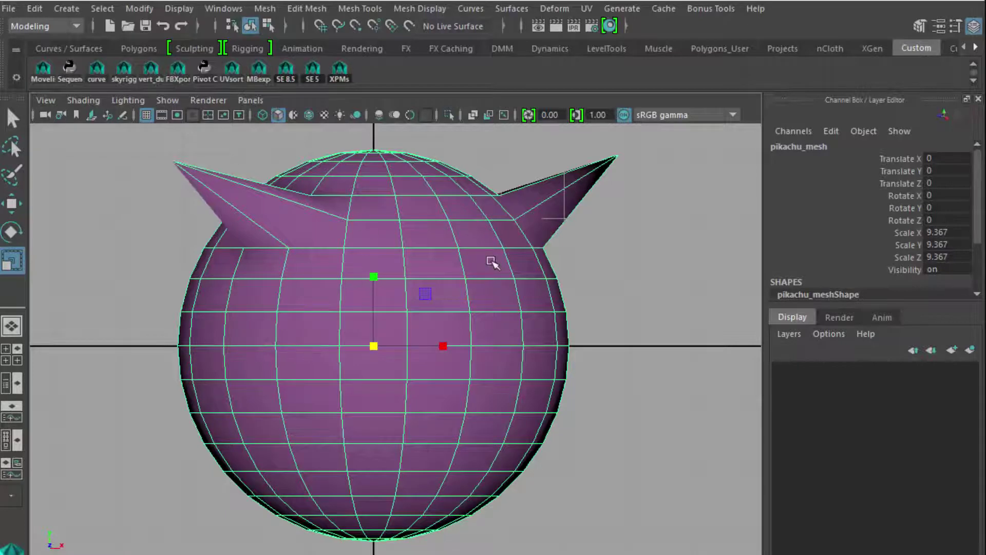
pyautogui.press('space')
pyautogui.press('space')
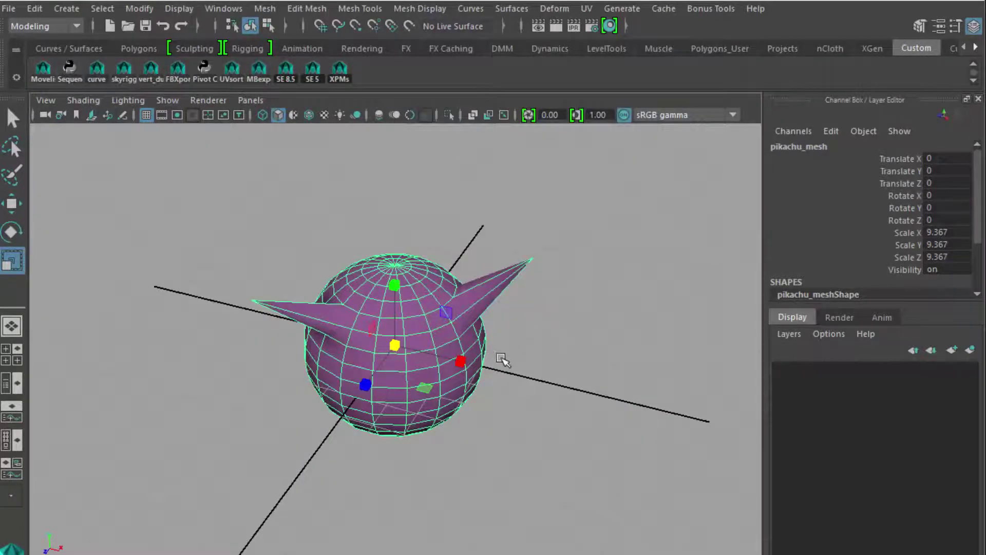
# Move the horned sphere up about 3.063 in Y in the side view so its base rests on the ground line
pyautogui.press('w')
pyautogui.press('space')
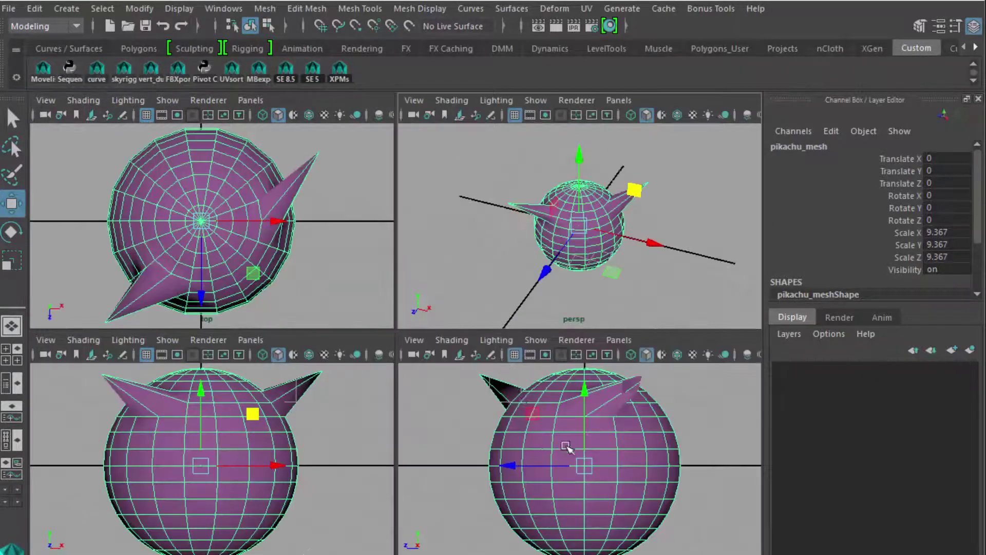
pyautogui.press('space')
pyautogui.scroll(-5, 572, 451)
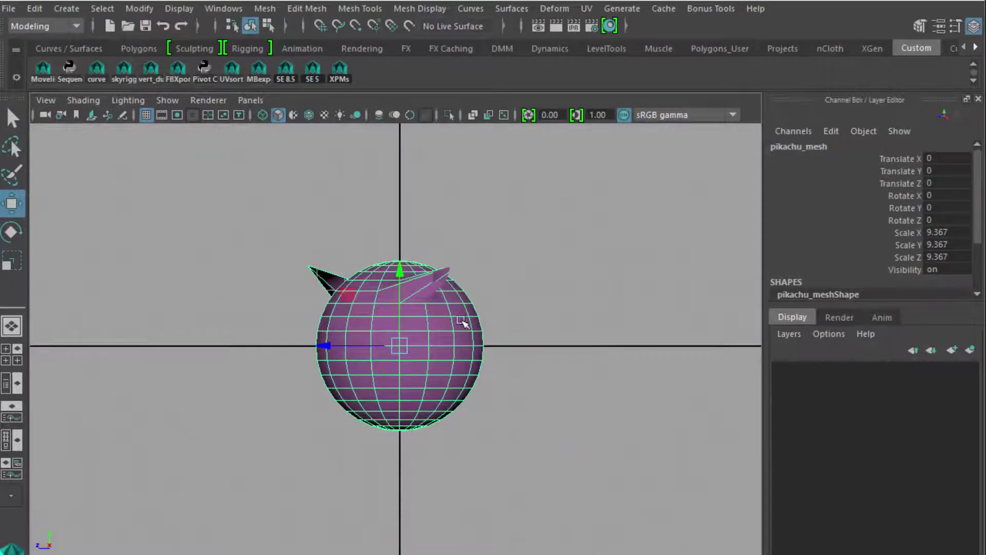
pyautogui.moveTo(399, 270); pyautogui.dragTo(404, 185)
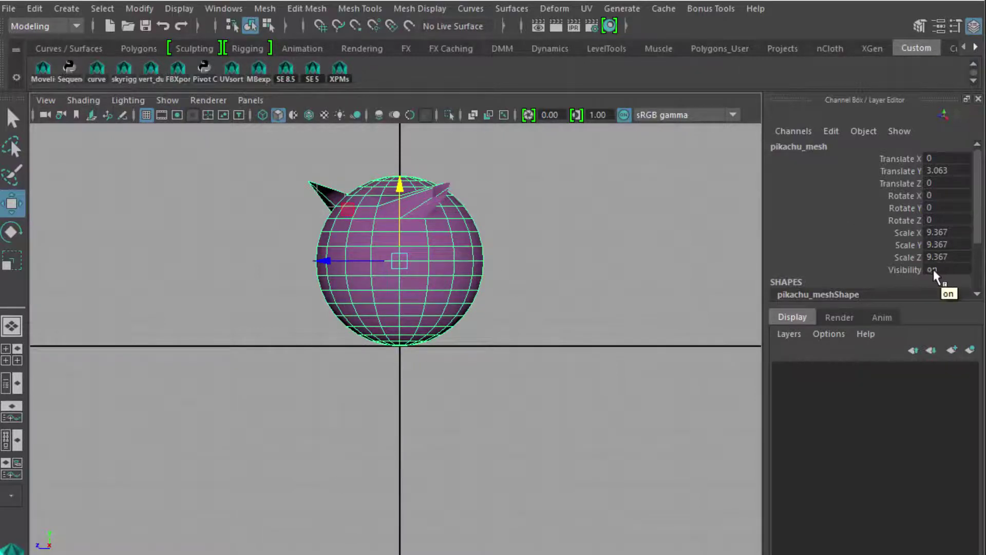
pyautogui.press('space')
pyautogui.press('space')
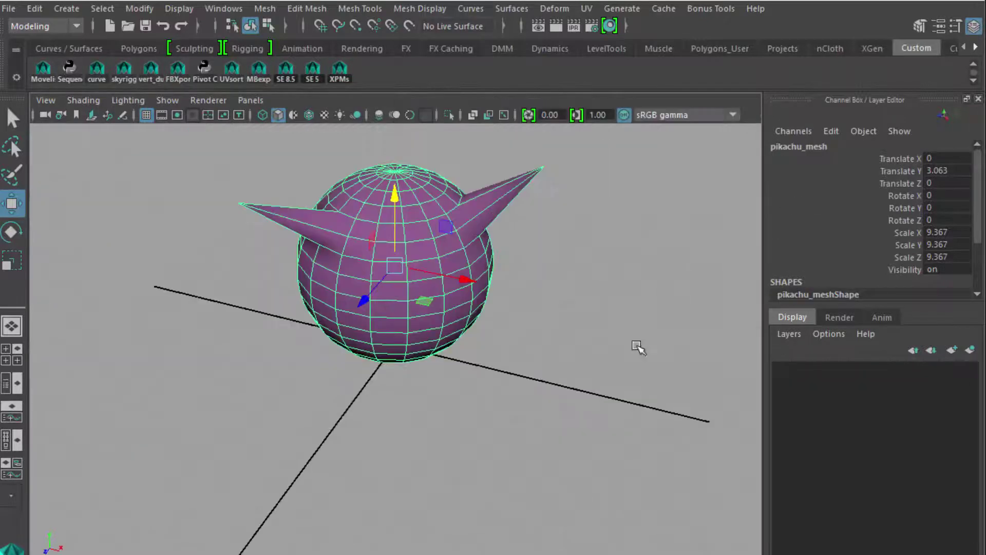
pyautogui.keyDown('alt'); pyautogui.moveTo(485, 357); pyautogui.dragTo(477, 432, button='middle'); pyautogui.keyUp('alt')
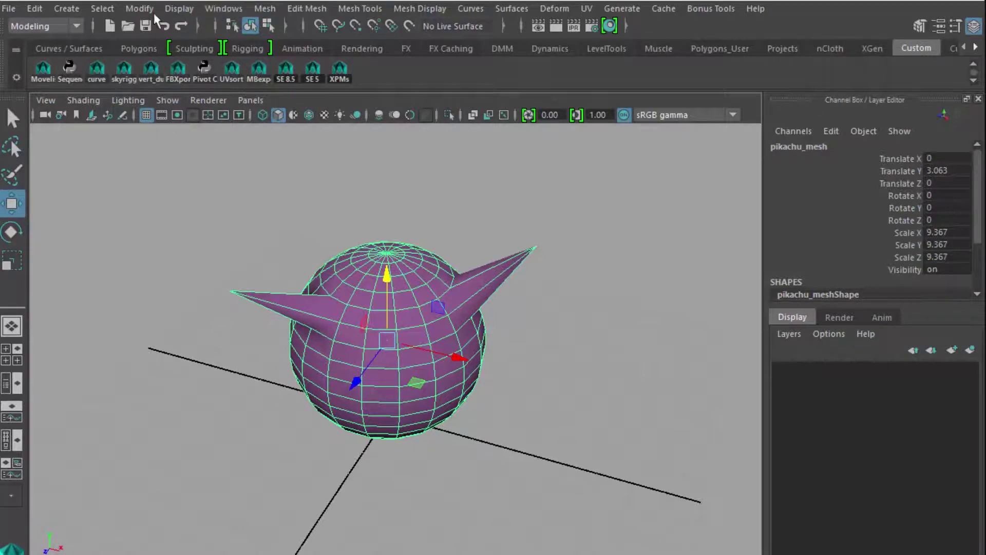
# Freeze the mesh's translate, rotate and scale transformations, using the Freeze Transformations options reset to their defaults
pyautogui.click(139, 9)
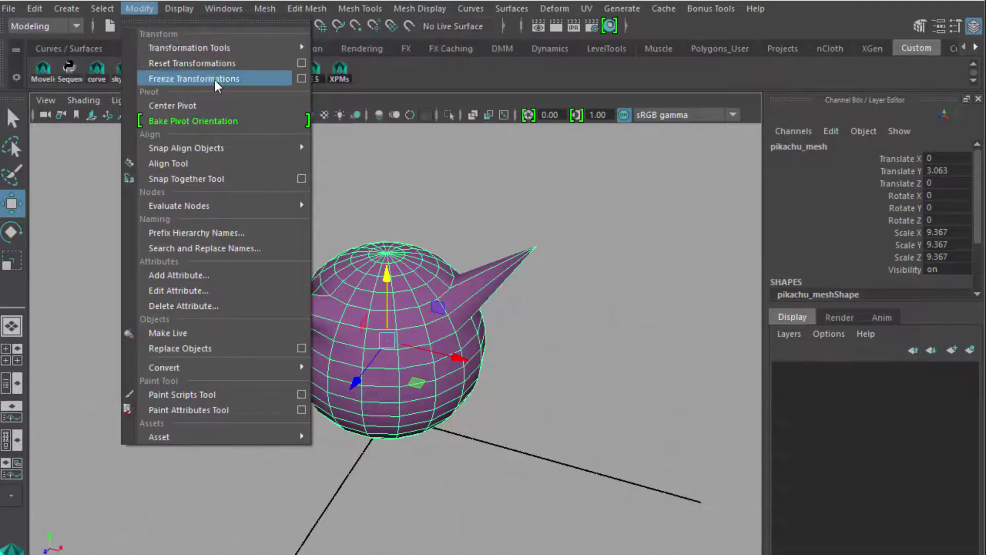
pyautogui.click(300, 78)
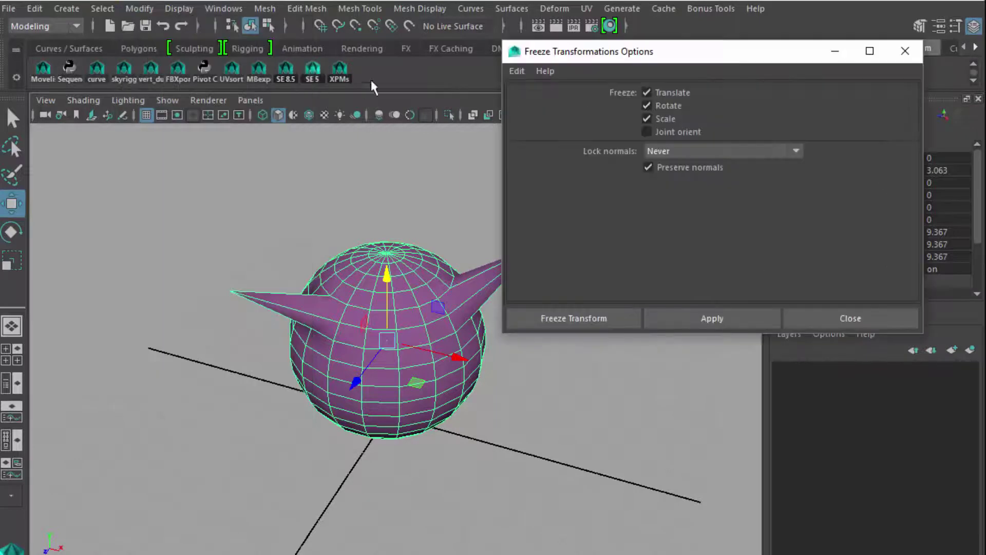
pyautogui.moveTo(621, 61); pyautogui.dragTo(259, 184)
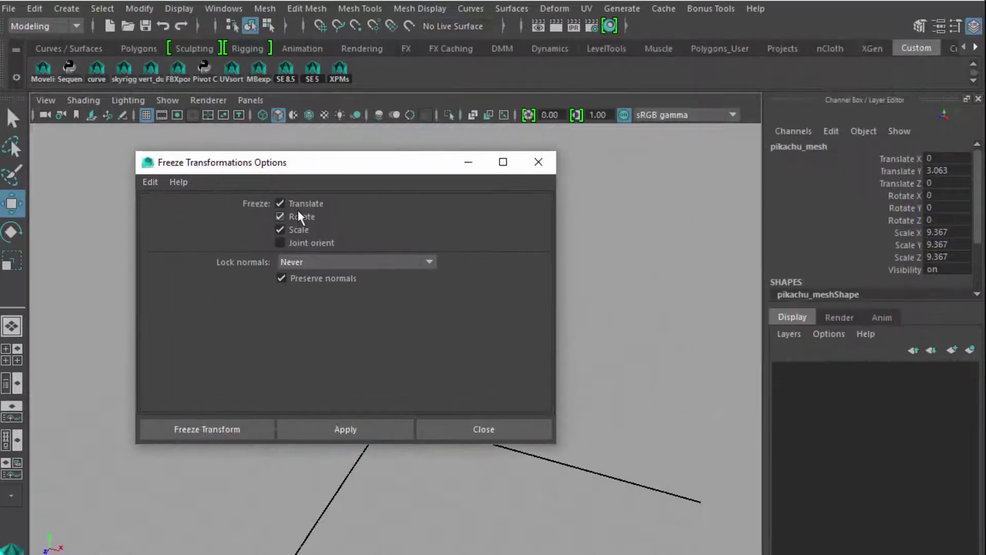
pyautogui.click(152, 184)
pyautogui.click(179, 214)
pyautogui.click(150, 182)
pyautogui.click(177, 210)
pyautogui.click(213, 430)
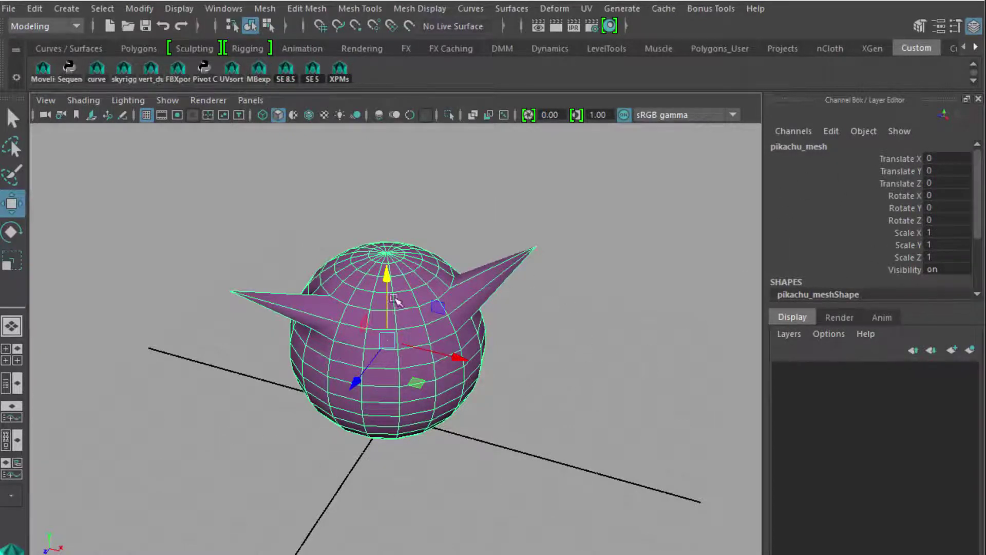
# Soften all edges of the horned sphere and inspect its shading from several sides
pyautogui.click(569, 445)
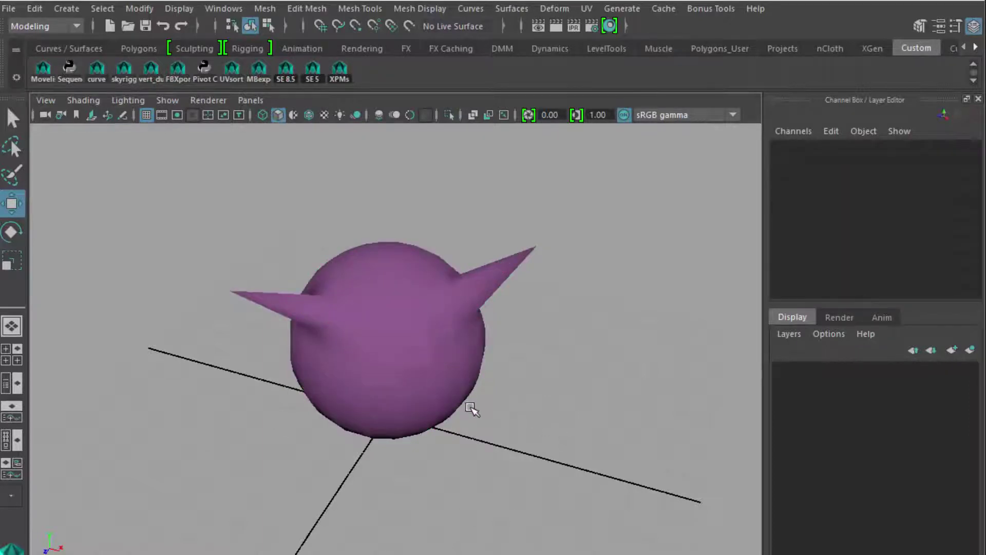
pyautogui.keyDown('alt'); pyautogui.moveTo(472, 409); pyautogui.dragTo(425, 423); pyautogui.keyUp('alt')
pyautogui.scroll(3, 393, 409)
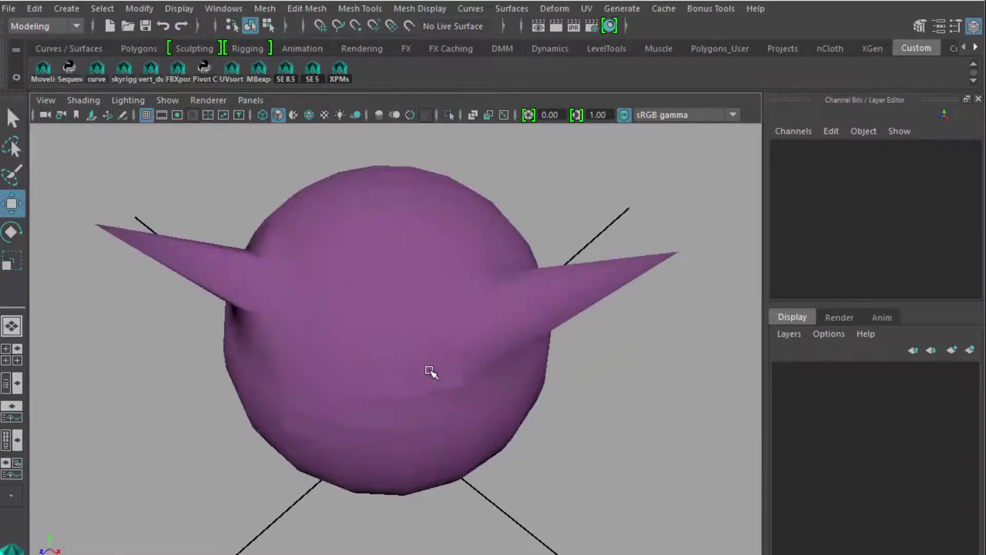
pyautogui.scroll(4, 446, 392)
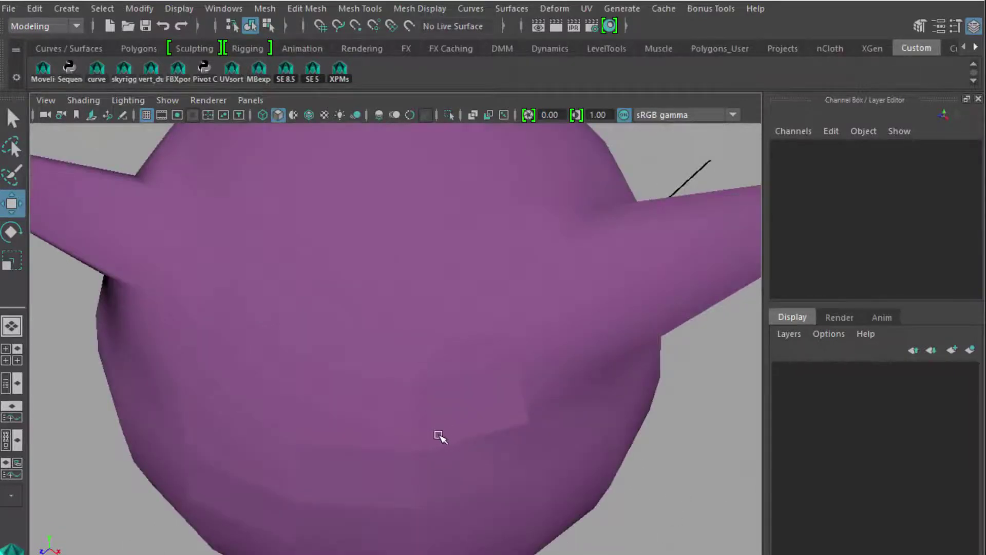
pyautogui.click(442, 440)
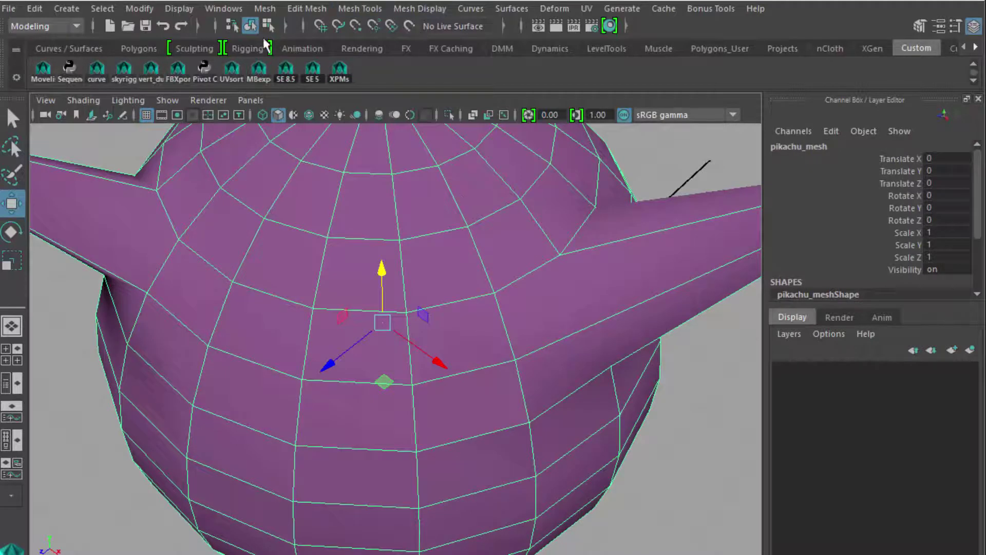
pyautogui.click(420, 7)
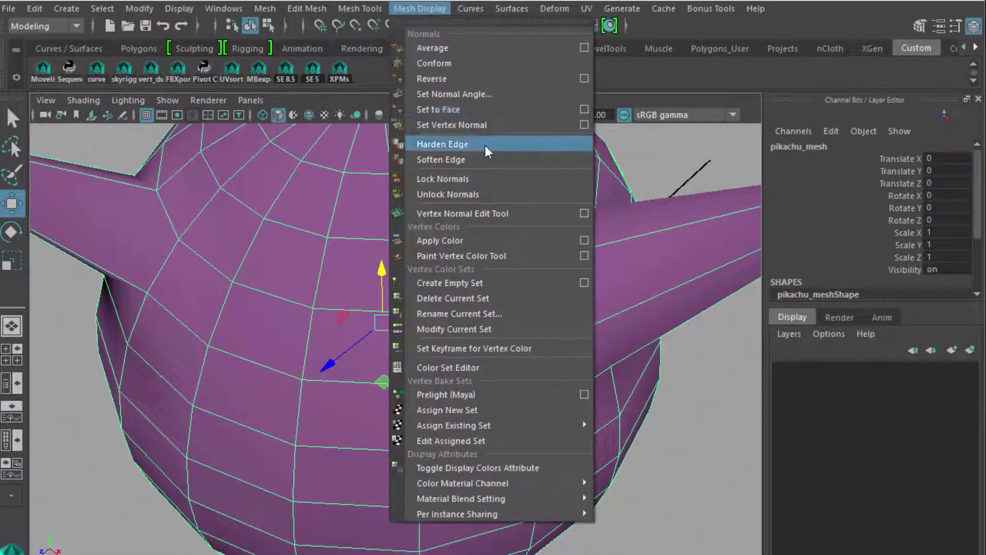
pyautogui.click(485, 158)
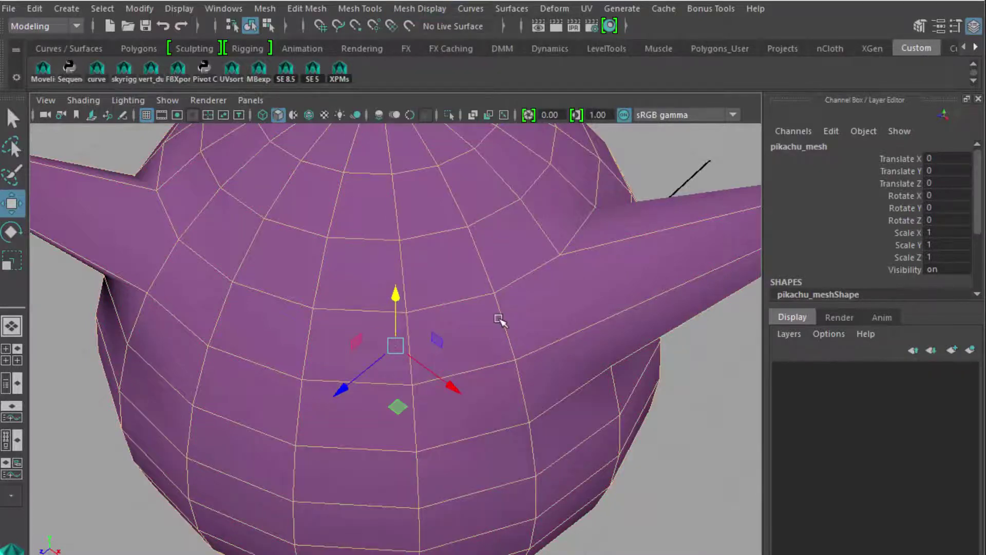
pyautogui.scroll(-5, 502, 324)
pyautogui.click(545, 459)
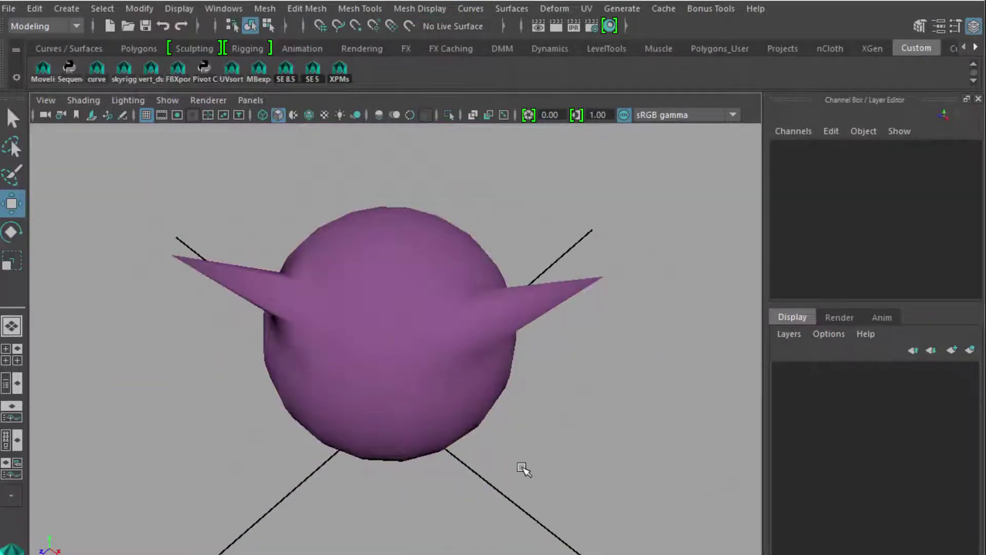
pyautogui.keyDown('alt'); pyautogui.moveTo(532, 462); pyautogui.dragTo(658, 440); pyautogui.keyUp('alt')
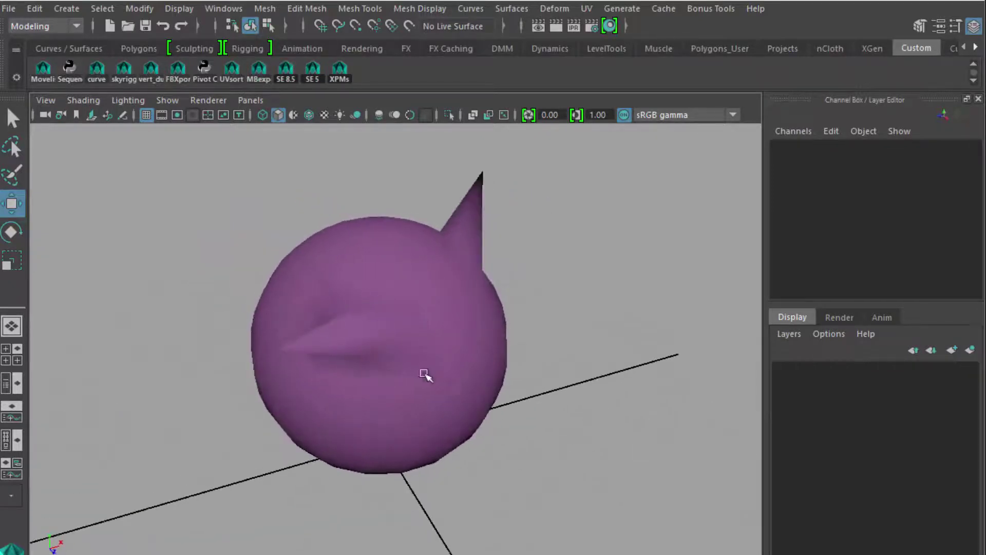
pyautogui.keyDown('alt'); pyautogui.moveTo(360, 390); pyautogui.dragTo(540, 386); pyautogui.keyUp('alt')
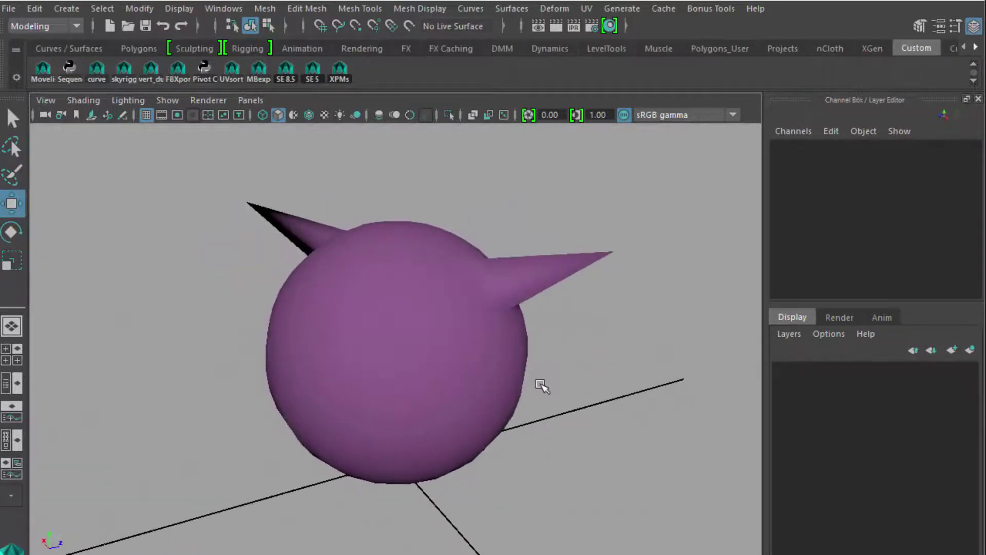
# Select the edges around the base of one horn and harden them
pyautogui.click(499, 295)
pyautogui.moveTo(498, 295); pyautogui.dragTo(496, 254, button='right')
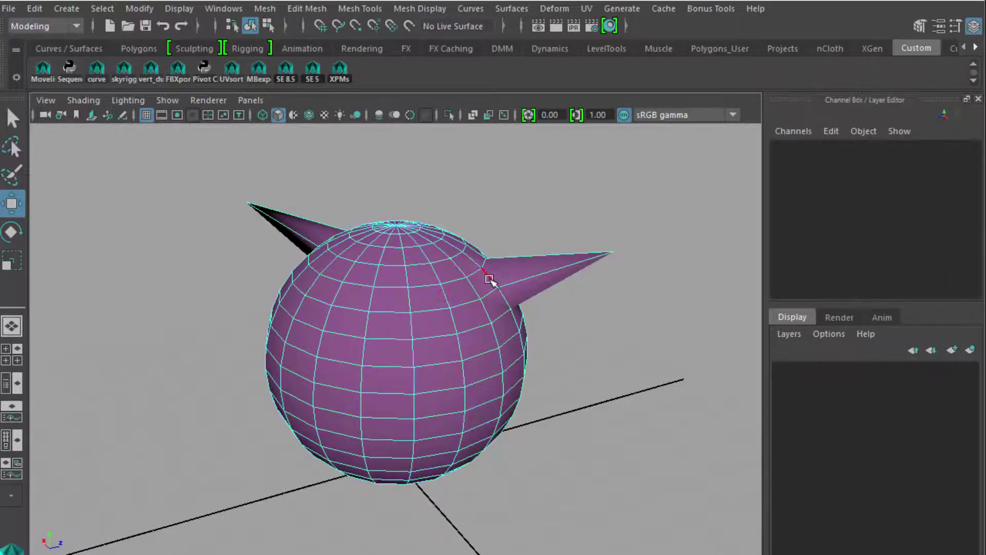
pyautogui.click(495, 295)
pyautogui.keyDown('alt'); pyautogui.moveTo(494, 295); pyautogui.dragTo(334, 342); pyautogui.keyUp('alt')
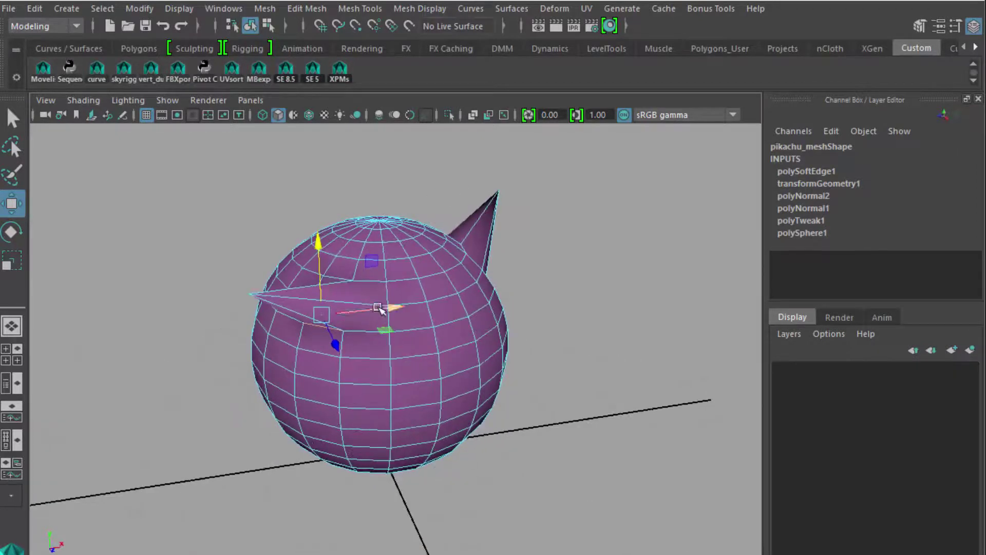
pyautogui.moveTo(389, 296); pyautogui.dragTo(347, 307)
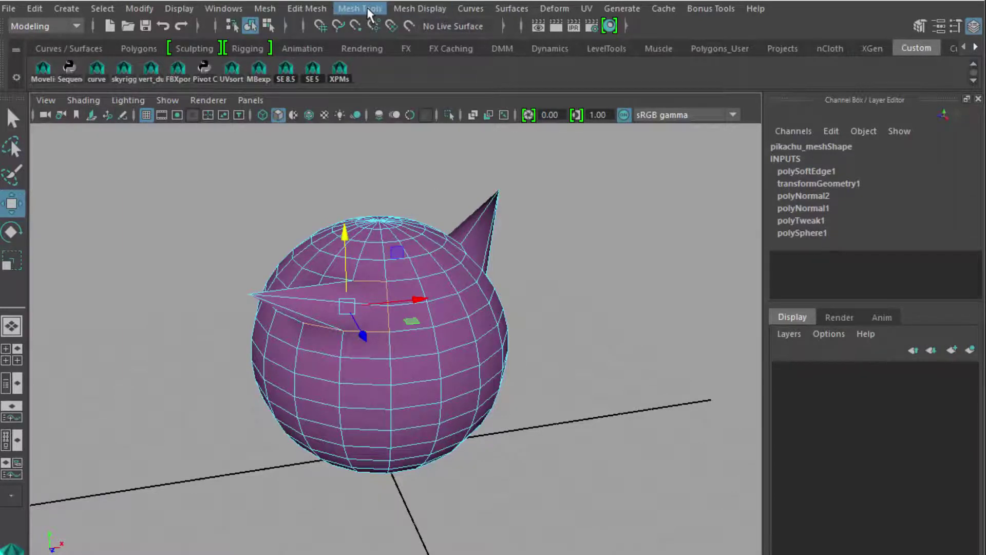
pyautogui.click(420, 9)
pyautogui.click(470, 144)
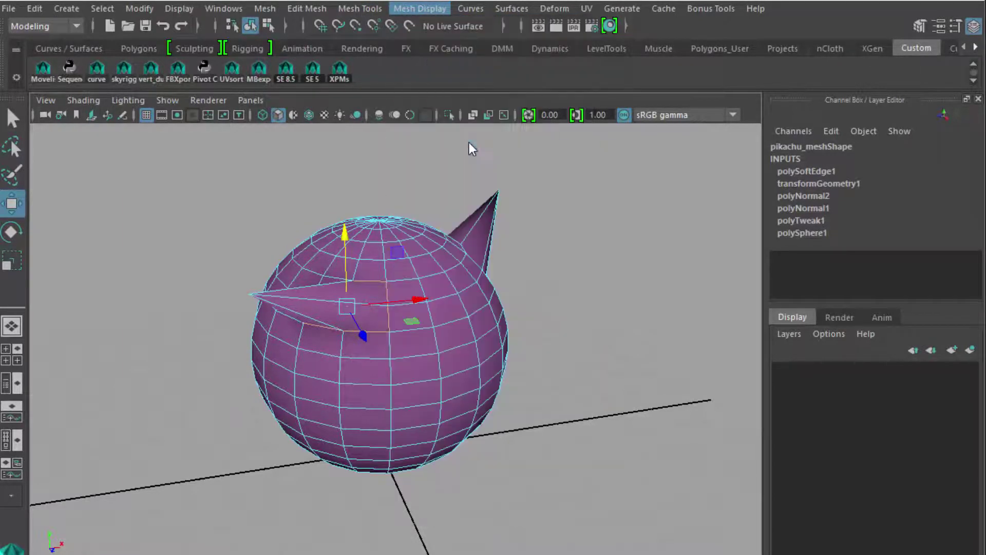
pyautogui.click(545, 284)
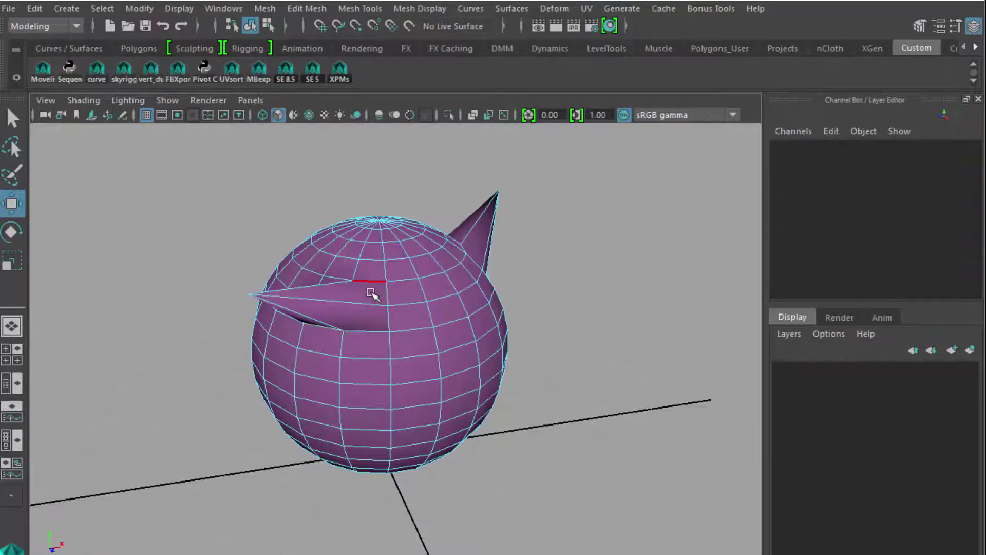
# Select the four faces forming the same horn, triangulate them, and inspect the new edges up close
pyautogui.moveTo(371, 294); pyautogui.dragTo(370, 329, button='right')
pyautogui.click(366, 321)
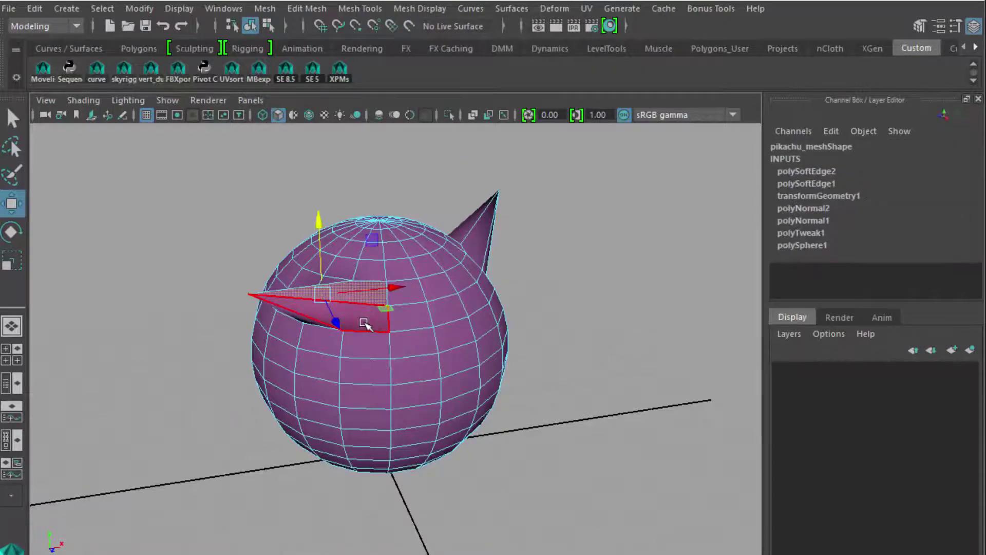
pyautogui.keyDown('alt'); pyautogui.moveTo(357, 324); pyautogui.dragTo(442, 313); pyautogui.keyUp('alt')
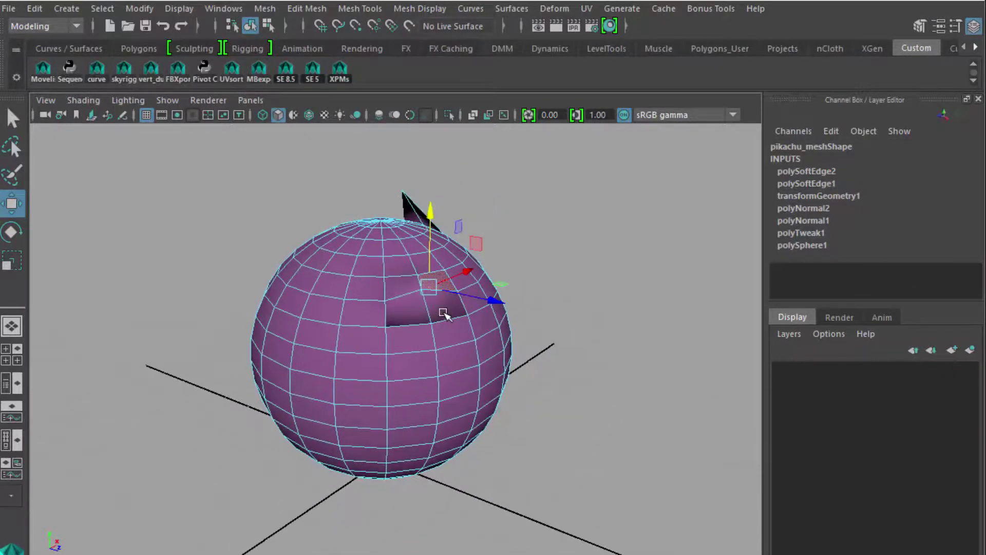
pyautogui.keyDown('shift'); pyautogui.click(412, 314); pyautogui.keyUp('shift')
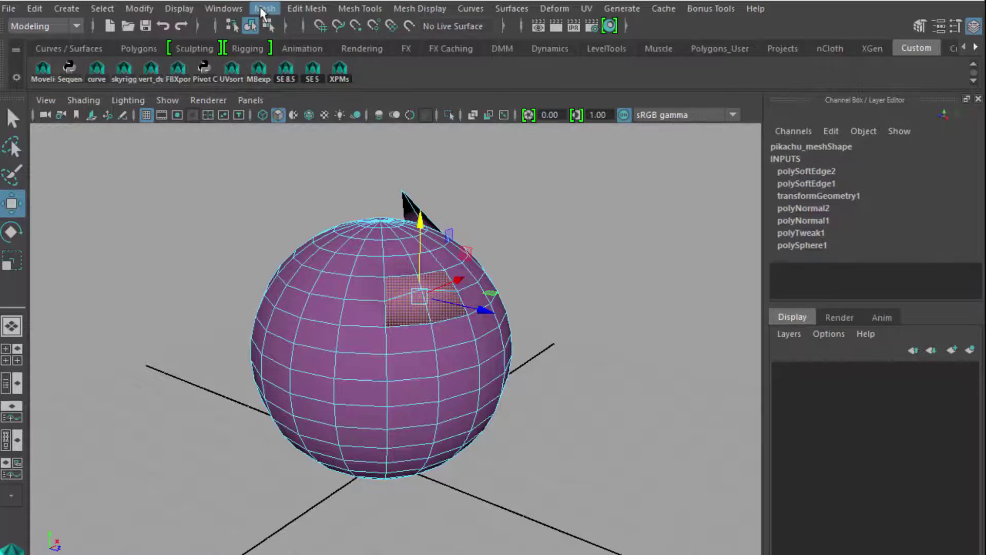
pyautogui.click(263, 9)
pyautogui.click(322, 171)
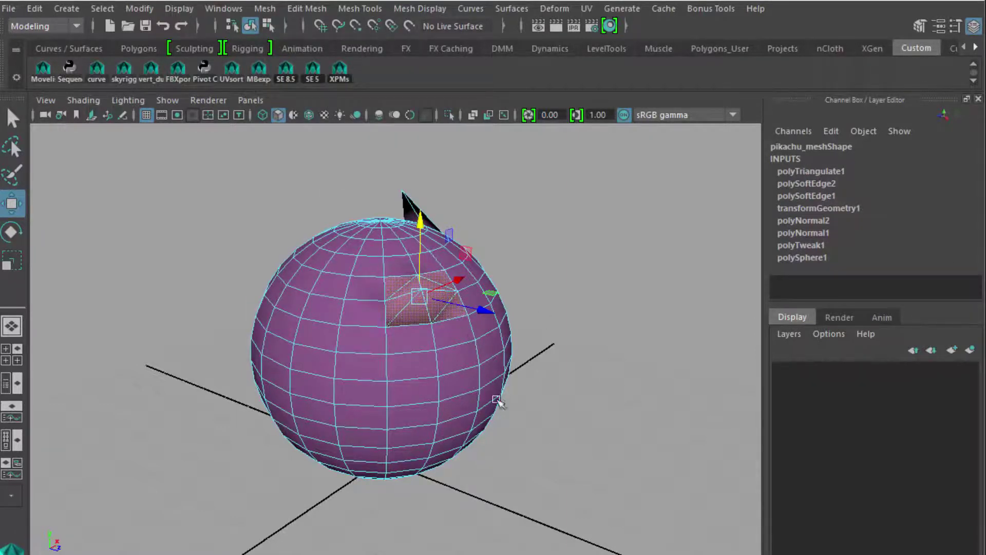
pyautogui.scroll(5, 521, 446)
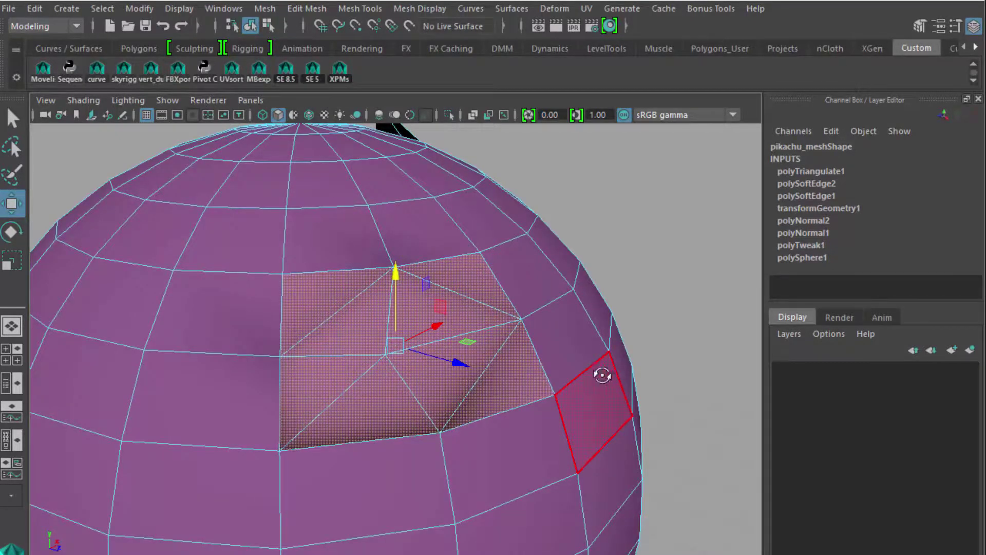
pyautogui.keyDown('alt'); pyautogui.moveTo(601, 375); pyautogui.dragTo(602, 417); pyautogui.keyUp('alt')
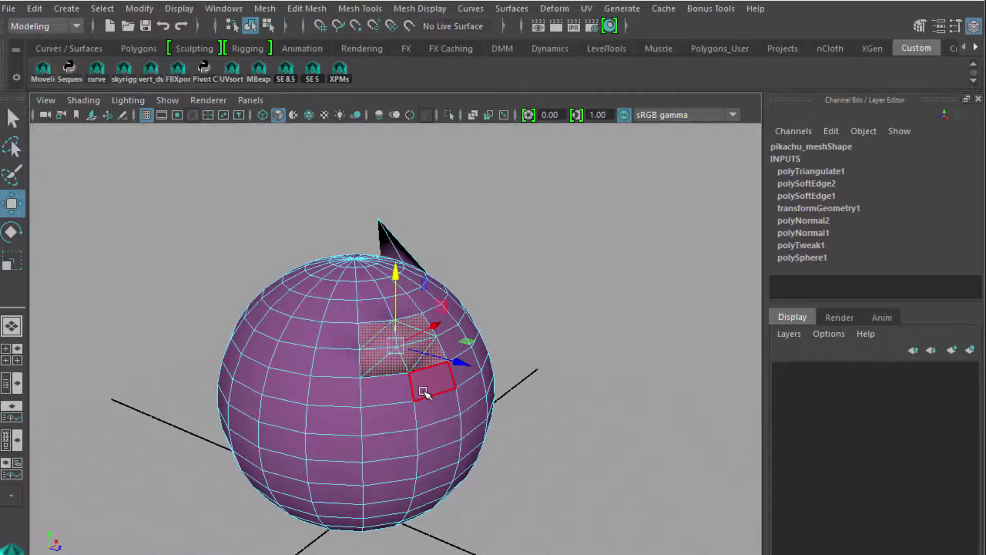
# Undo the triangulation of the horn's four faces
pyautogui.scroll(3, 425, 392)
pyautogui.moveTo(405, 409)
pyautogui.keyDown('alt'); pyautogui.mouseDown()
pyautogui.moveTo(431, 403)
pyautogui.moveTo(419, 375)
pyautogui.moveTo(340, 390)
pyautogui.moveTo(335, 412)
pyautogui.moveTo(438, 409)
pyautogui.moveTo(396, 409)
pyautogui.mouseUp(); pyautogui.keyUp('alt')
pyautogui.hotkey('ctrl', 'z')
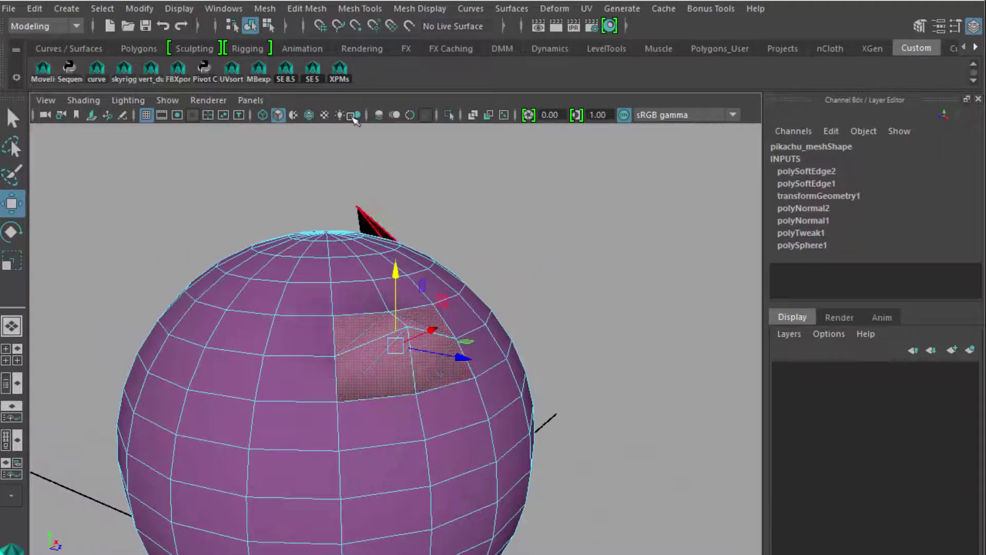
# With Multi-Cut, cut new edges from two base corners on one side of the horn to its tip
pyautogui.click(317, 8)
pyautogui.moveTo(352, 9)
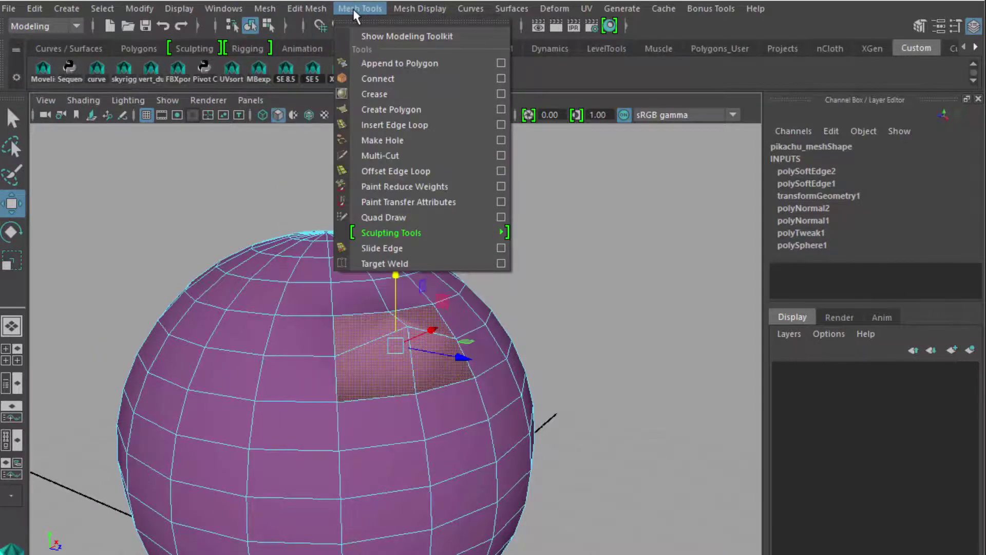
pyautogui.click(405, 158)
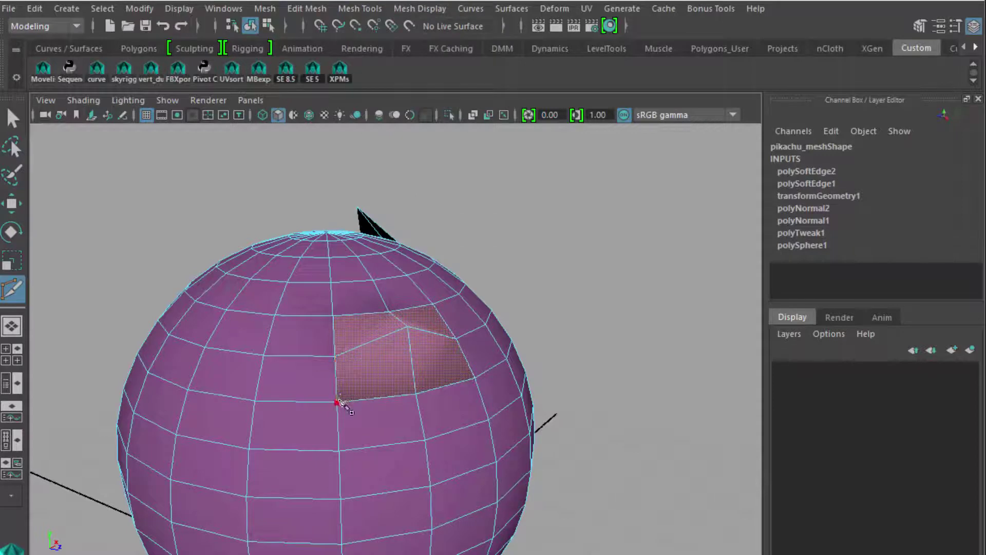
pyautogui.click(337, 401)
pyautogui.click(407, 327)
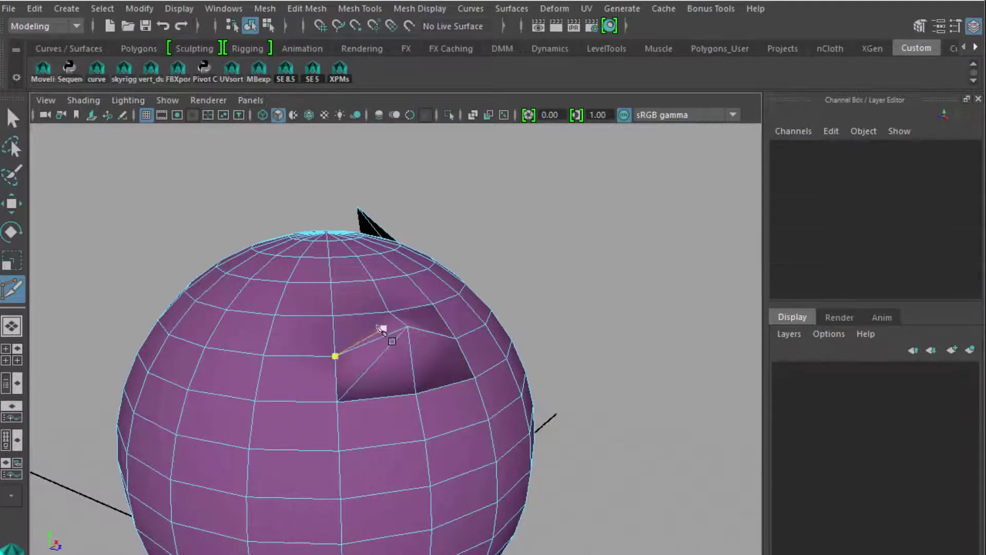
pyautogui.click(333, 316)
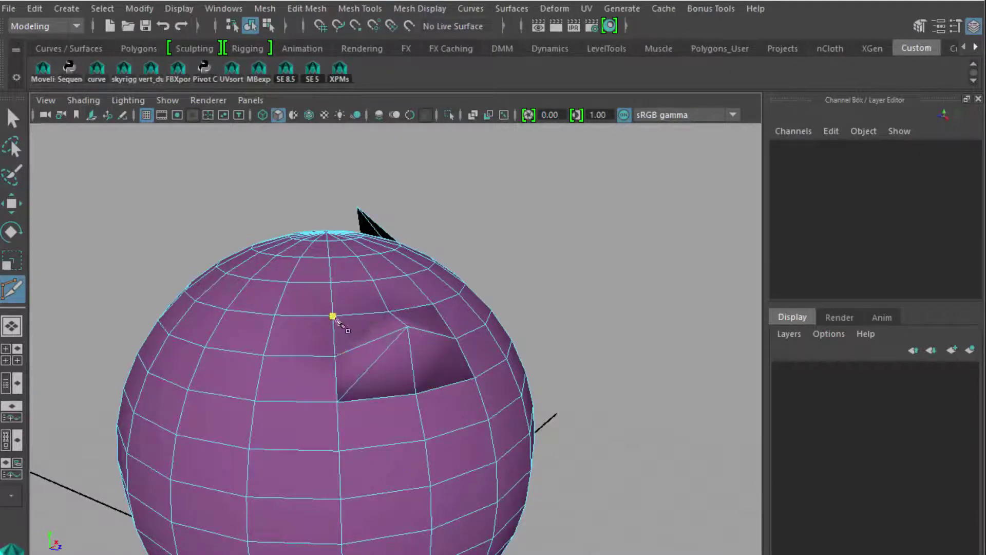
pyautogui.click(408, 327)
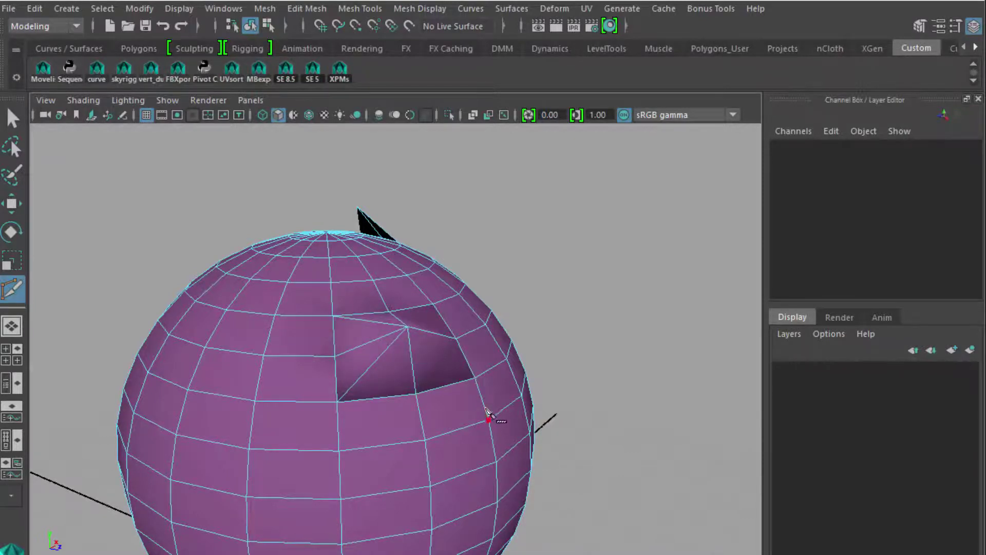
# Cut edges from the two remaining base corners on the horn's other side to its tip and finish the Multi-Cut
pyautogui.scroll(3, 488, 408)
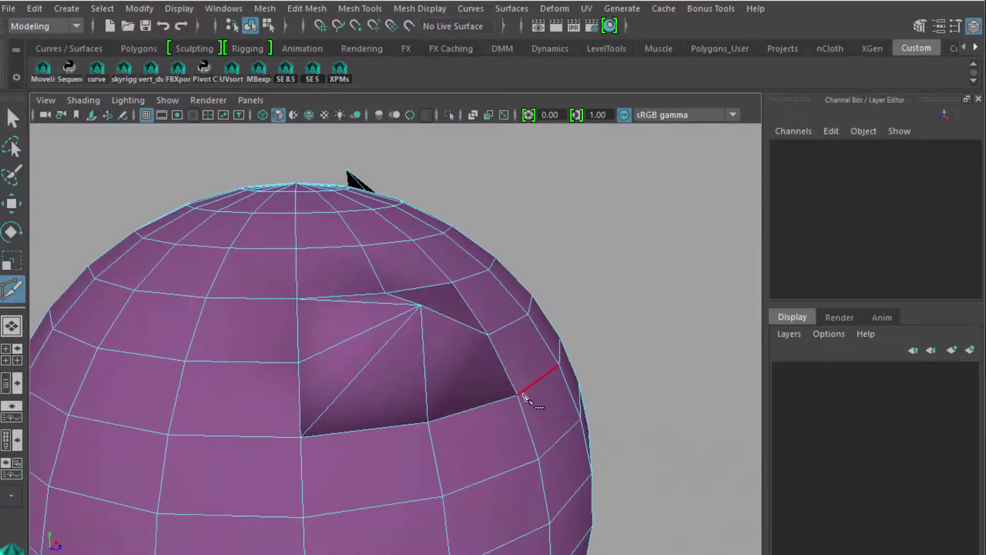
pyautogui.keyDown('alt'); pyautogui.moveTo(523, 396); pyautogui.dragTo(502, 403); pyautogui.keyUp('alt')
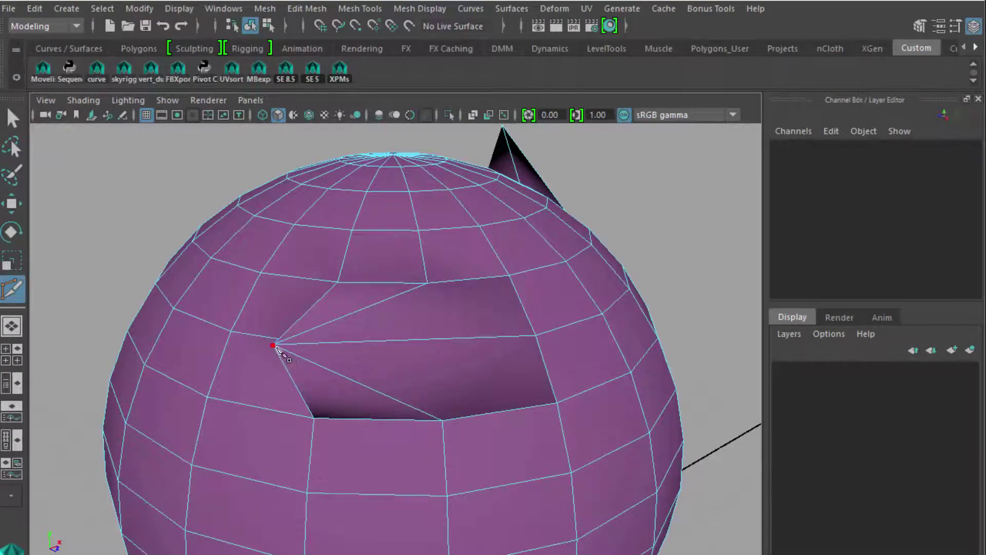
pyautogui.rightClick(514, 287)
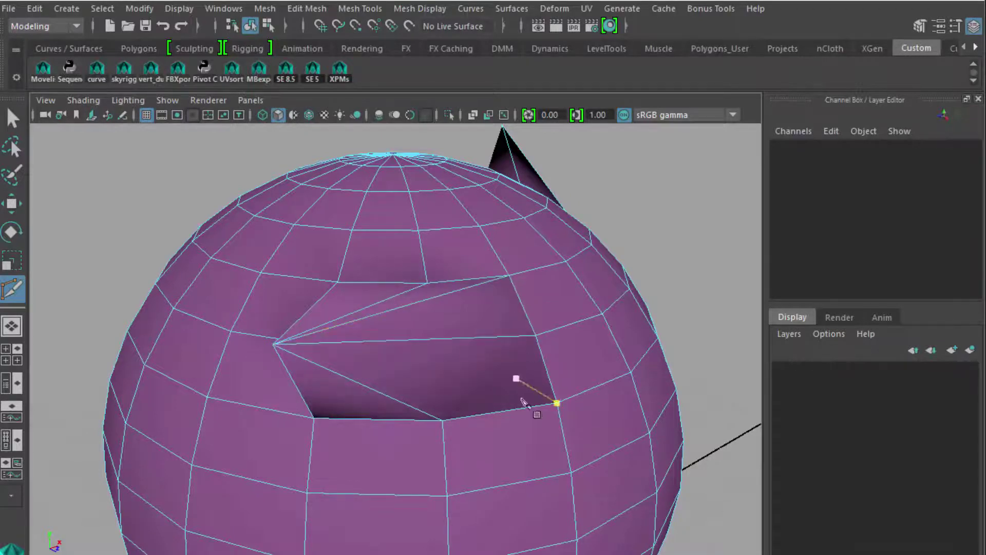
pyautogui.click(558, 404)
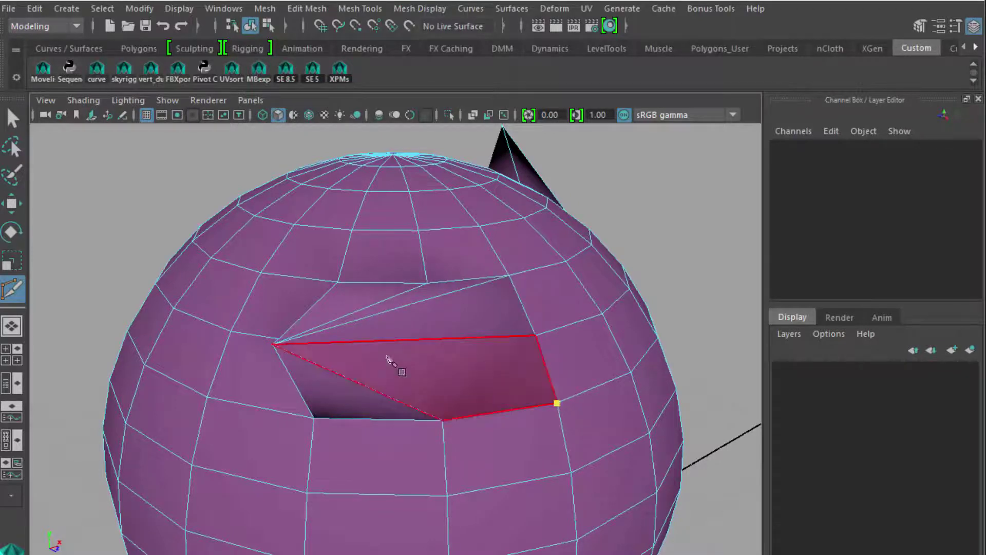
pyautogui.click(274, 345)
pyautogui.rightClick(280, 351)
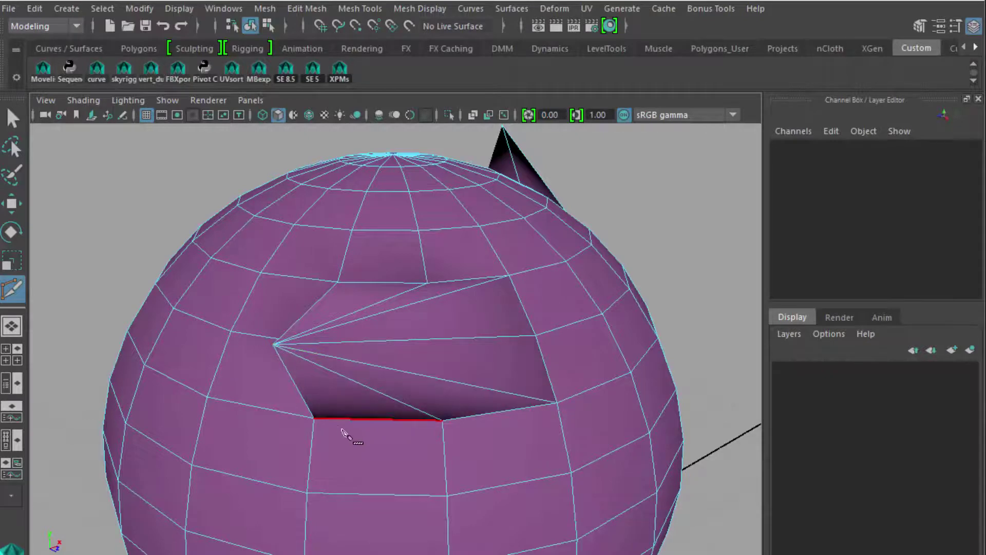
pyautogui.keyDown('alt'); pyautogui.moveTo(400, 425); pyautogui.dragTo(437, 405); pyautogui.keyUp('alt')
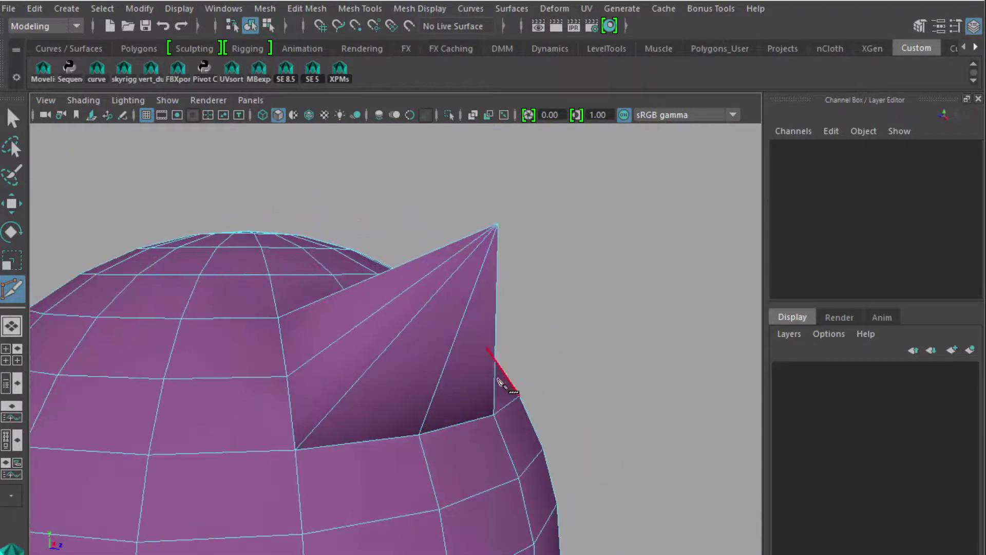
pyautogui.keyDown('alt'); pyautogui.moveTo(501, 360); pyautogui.dragTo(436, 418); pyautogui.keyUp('alt')
pyautogui.click(13, 118)
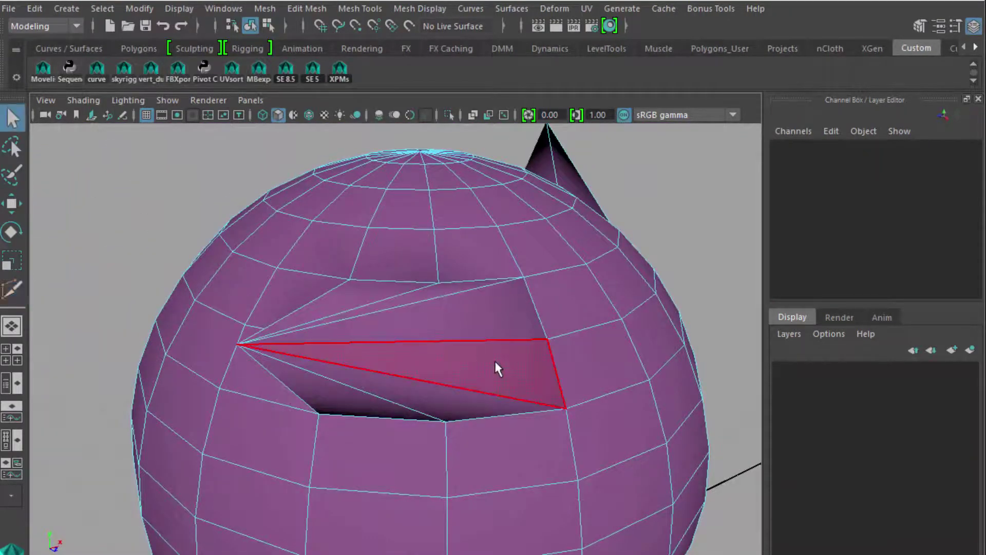
# Select all the edges around the base of the newly cut horn and harden them
pyautogui.scroll(-5, 495, 361)
pyautogui.keyDown('alt'); pyautogui.moveTo(586, 441); pyautogui.dragTo(509, 430); pyautogui.keyUp('alt')
pyautogui.scroll(-3, 596, 466)
pyautogui.keyDown('alt'); pyautogui.moveTo(596, 466); pyautogui.dragTo(410, 448); pyautogui.keyUp('alt')
pyautogui.scroll(3, 406, 445)
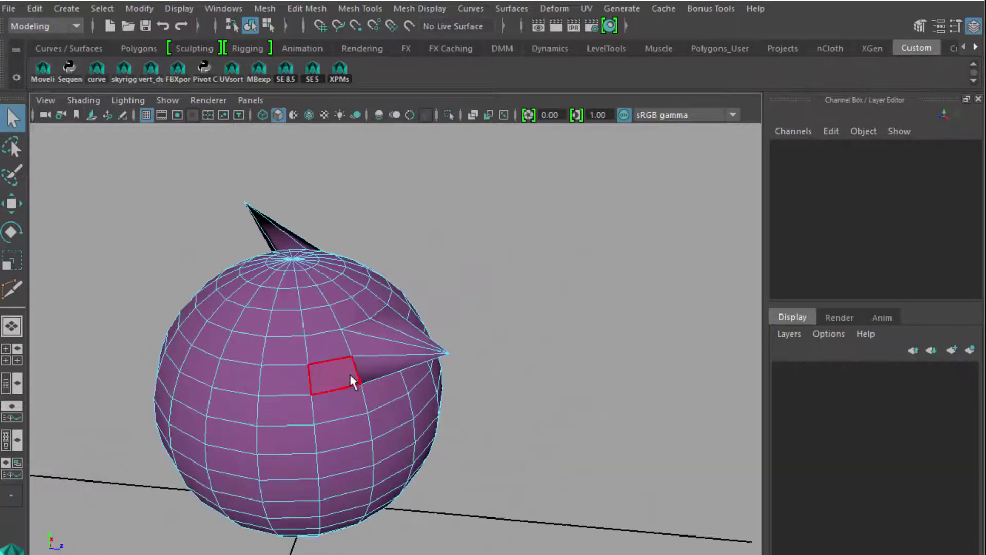
pyautogui.keyDown('alt'); pyautogui.moveTo(374, 419); pyautogui.dragTo(368, 390); pyautogui.keyUp('alt')
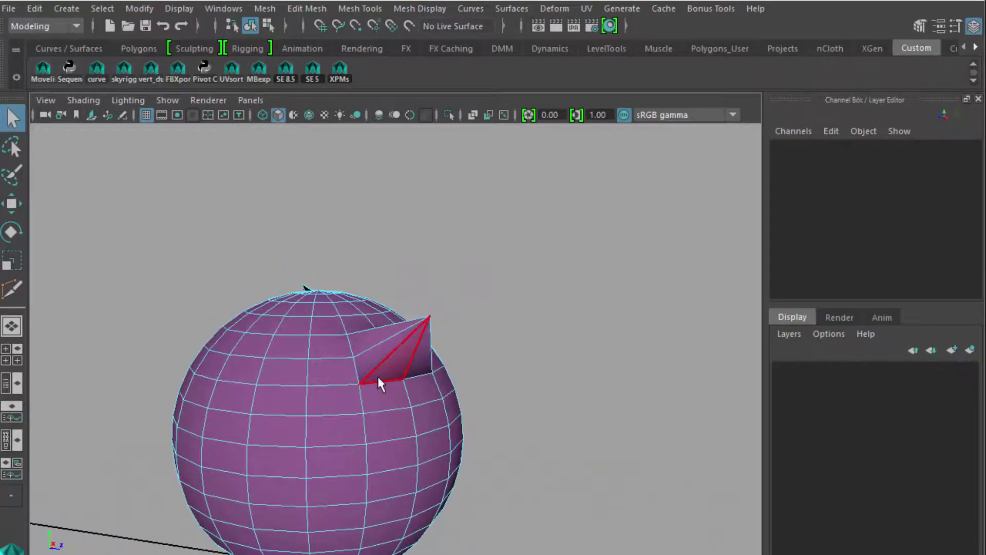
pyautogui.moveTo(379, 341); pyautogui.dragTo(405, 319, button='right')
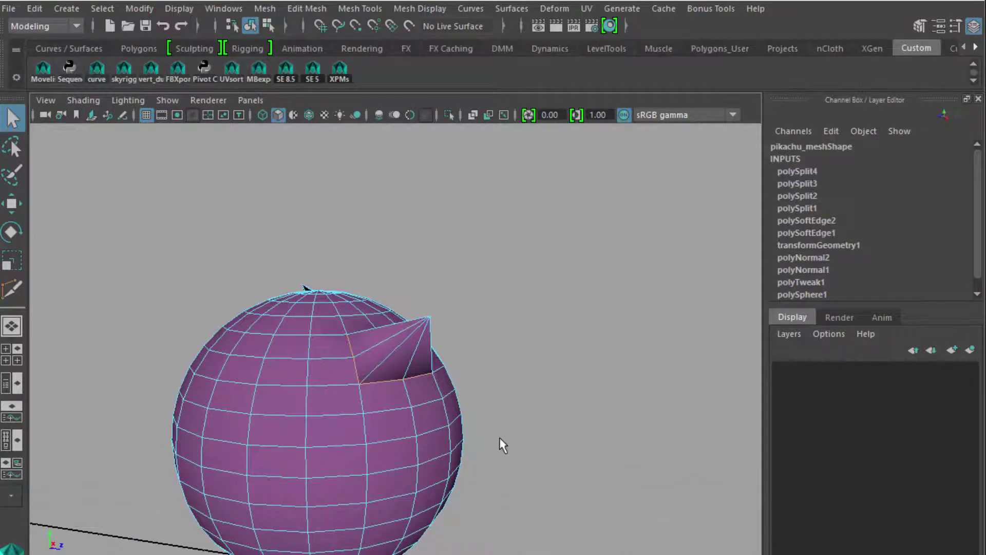
pyautogui.keyDown('alt'); pyautogui.moveTo(502, 445); pyautogui.dragTo(407, 334); pyautogui.keyUp('alt')
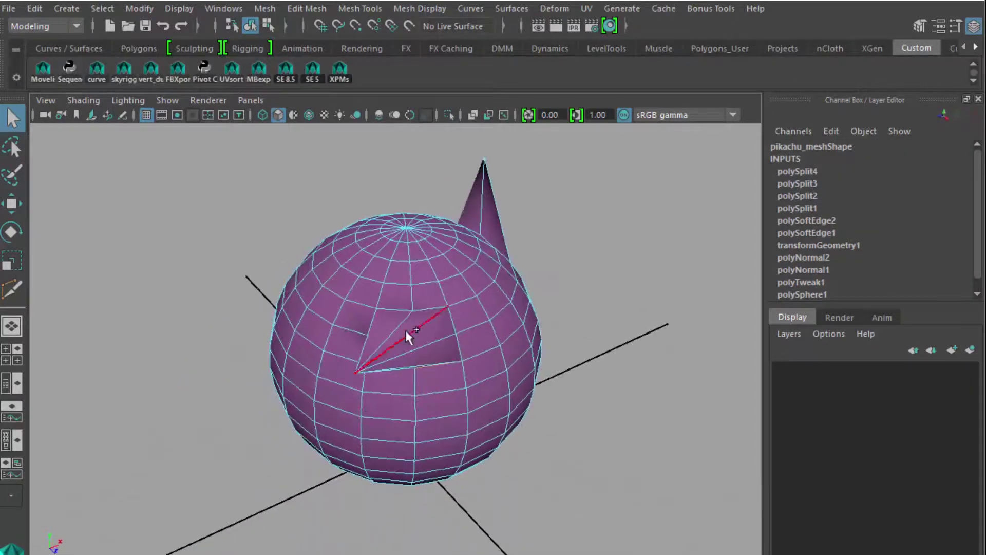
pyautogui.keyDown('shift'); pyautogui.click(430, 309); pyautogui.keyUp('shift')
pyautogui.keyDown('shift'); pyautogui.click(455, 334); pyautogui.keyUp('shift')
pyautogui.keyDown('alt'); pyautogui.moveTo(452, 405); pyautogui.dragTo(463, 380); pyautogui.keyUp('alt')
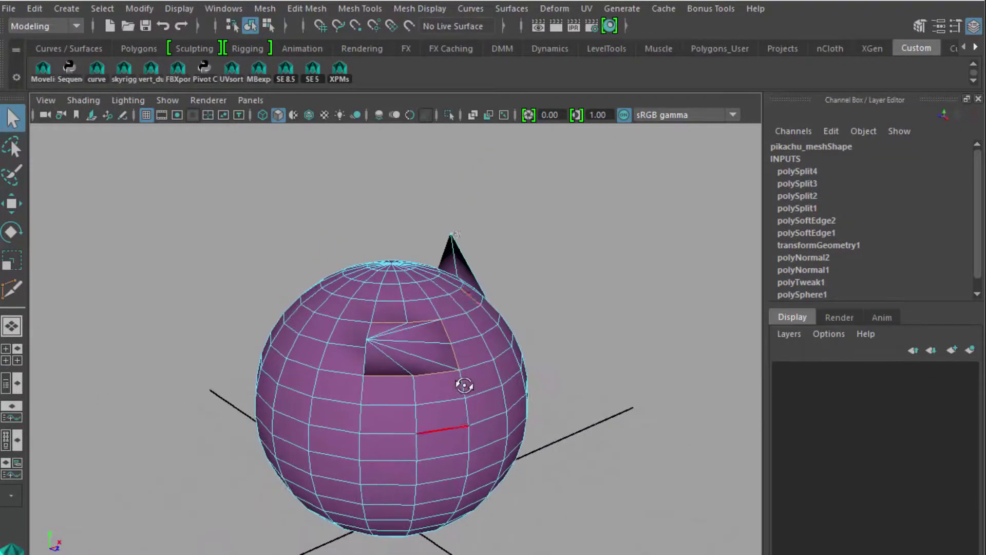
pyautogui.click(433, 10)
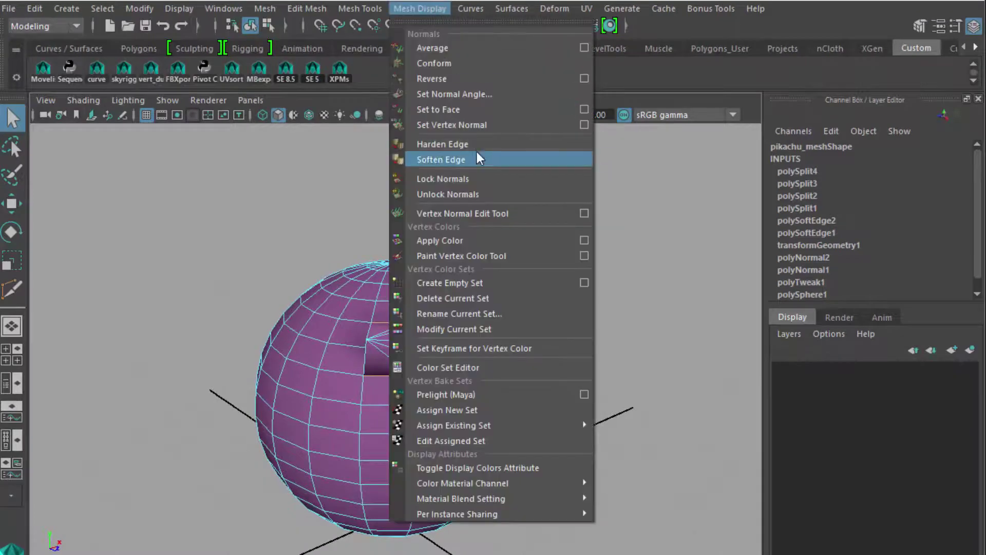
pyautogui.click(608, 452)
# Select the edges running up to the same horn's tip, harden them, and check the shading in object mode
pyautogui.keyDown('alt'); pyautogui.moveTo(458, 498); pyautogui.dragTo(562, 457); pyautogui.keyUp('alt')
pyautogui.moveTo(437, 287); pyautogui.dragTo(488, 380)
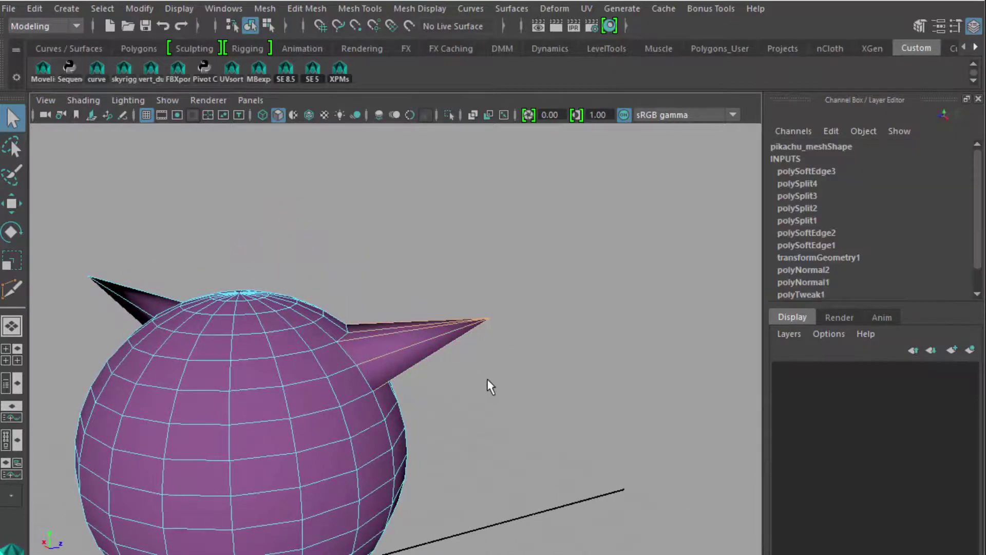
pyautogui.click(421, 7)
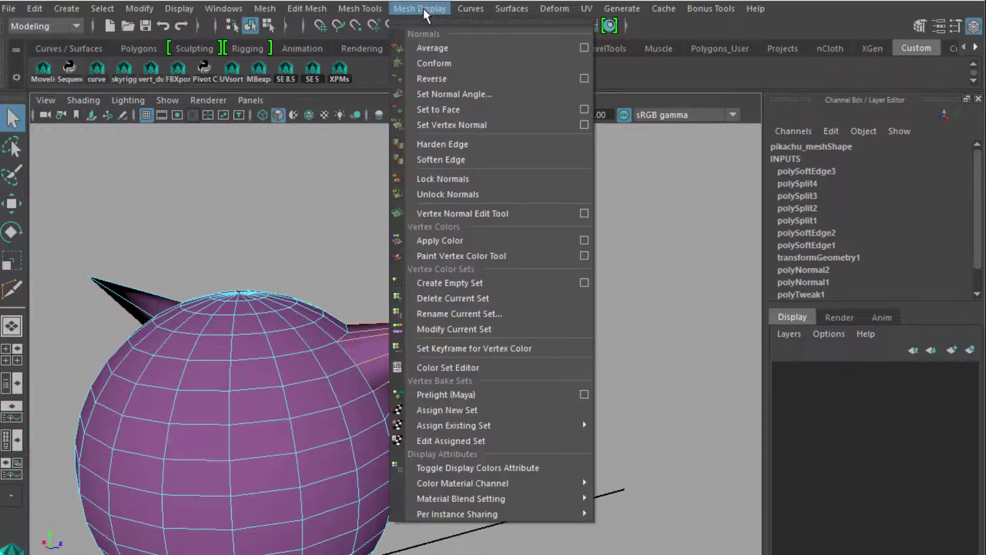
pyautogui.click(451, 143)
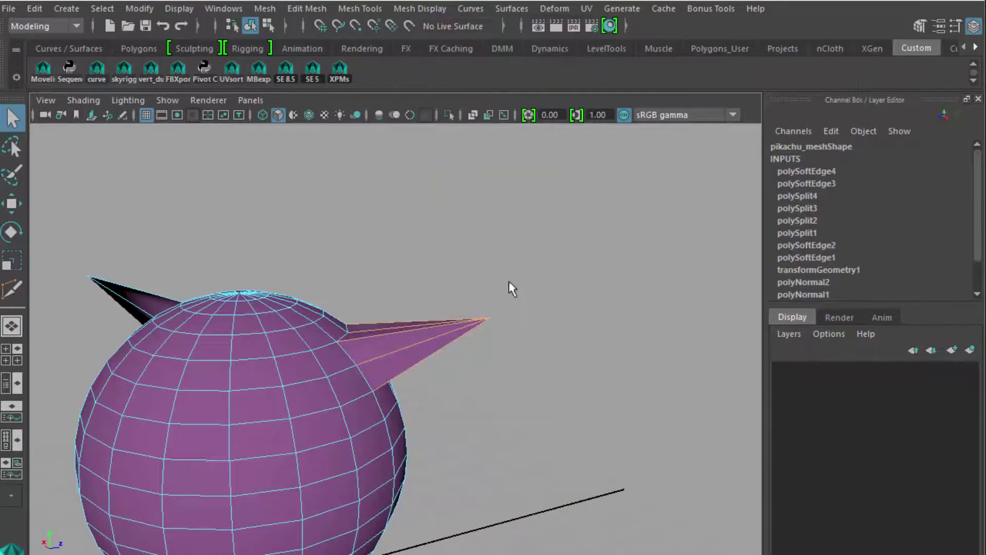
pyautogui.click(588, 475)
pyautogui.keyDown('alt'); pyautogui.moveTo(588, 475); pyautogui.dragTo(363, 474); pyautogui.keyUp('alt')
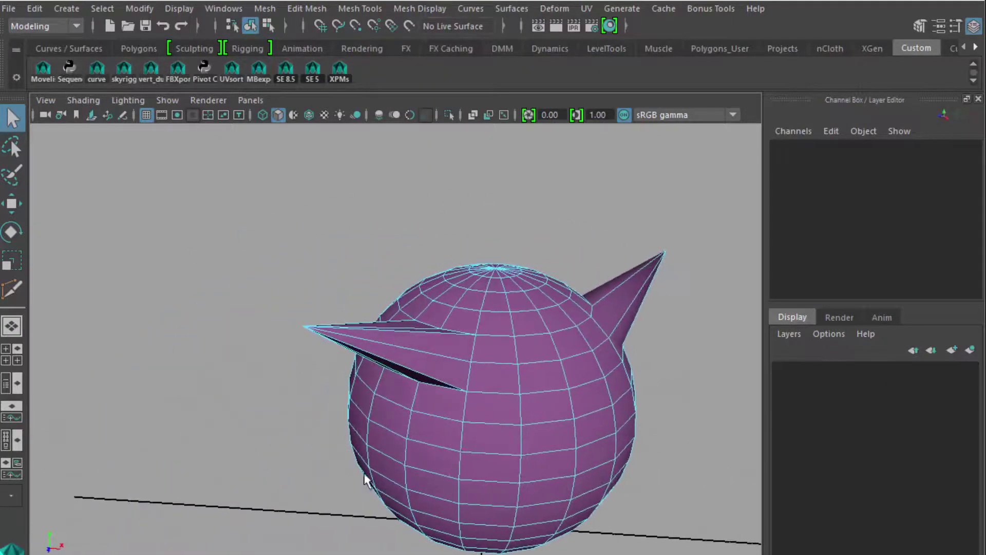
pyautogui.keyDown('alt'); pyautogui.moveTo(440, 445); pyautogui.dragTo(519, 380); pyautogui.keyUp('alt')
pyautogui.moveTo(485, 340); pyautogui.dragTo(542, 321, button='right')
pyautogui.keyDown('alt'); pyautogui.moveTo(539, 418); pyautogui.dragTo(430, 439); pyautogui.keyUp('alt')
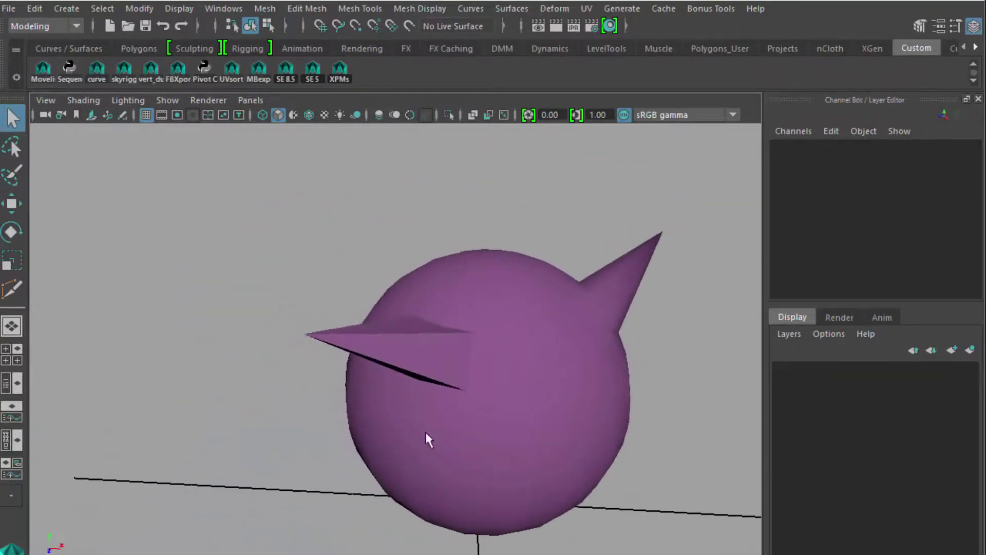
# Select the horned sphere mesh, expand its list of history inputs, and delete all history in the scene
pyautogui.click(450, 354)
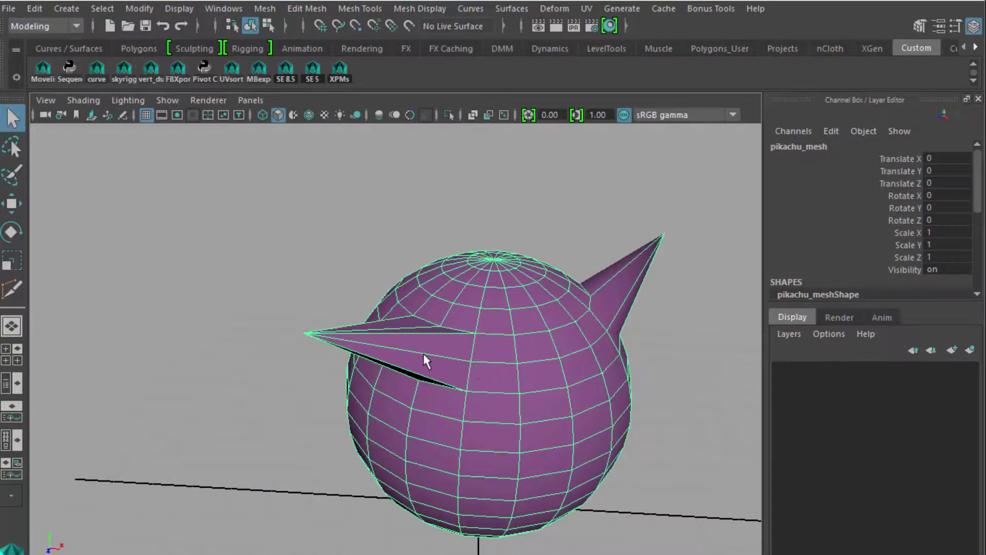
pyautogui.keyDown('alt'); pyautogui.moveTo(494, 389); pyautogui.dragTo(489, 307); pyautogui.keyUp('alt')
pyautogui.scroll(-2, 489, 308)
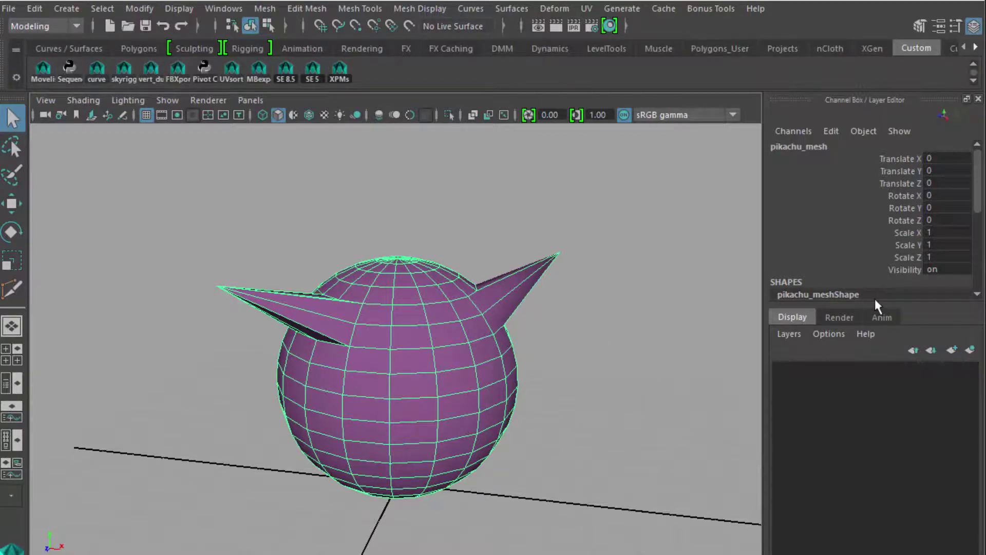
pyautogui.moveTo(877, 306); pyautogui.dragTo(876, 480)
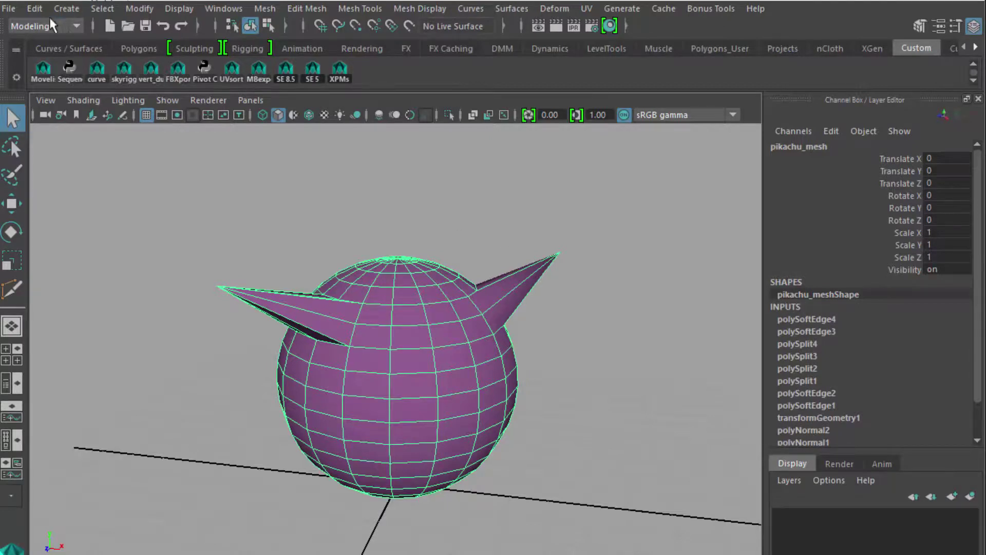
pyautogui.click(35, 8)
pyautogui.moveTo(124, 203)
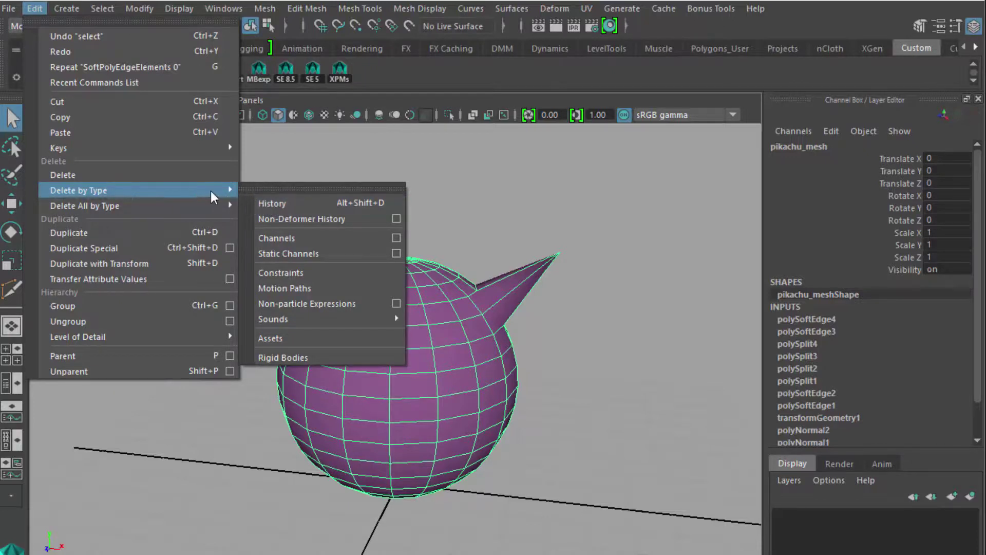
pyautogui.moveTo(200, 210)
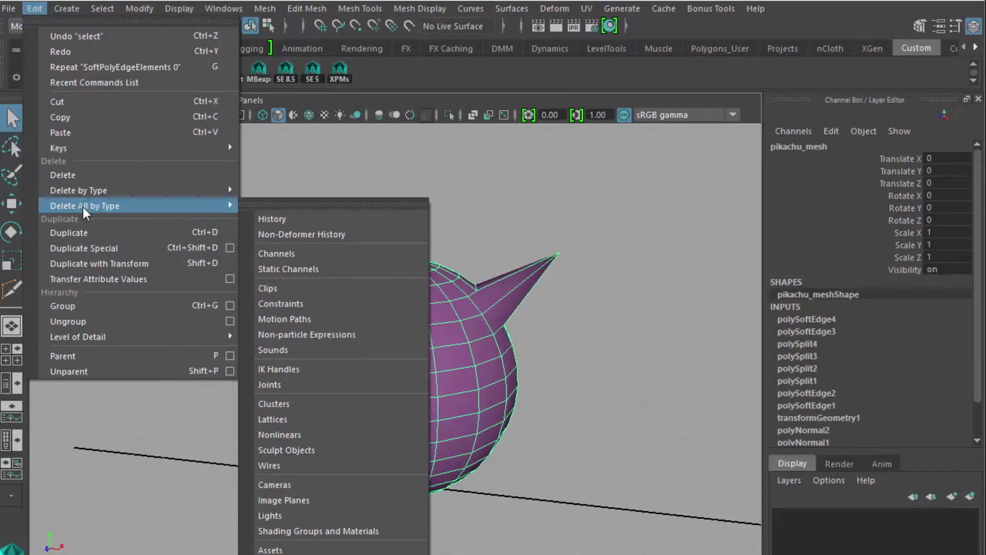
pyautogui.click(272, 218)
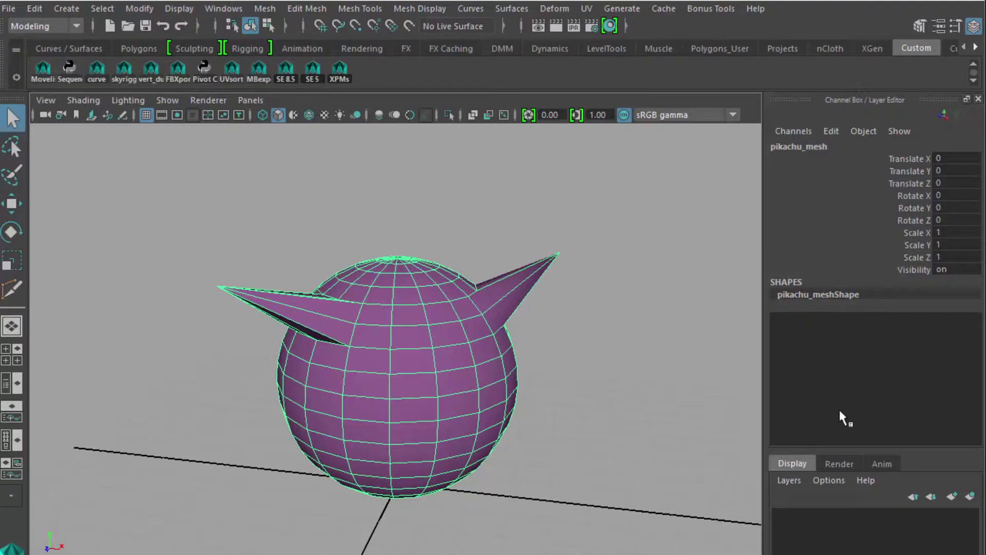
pyautogui.click(10, 10)
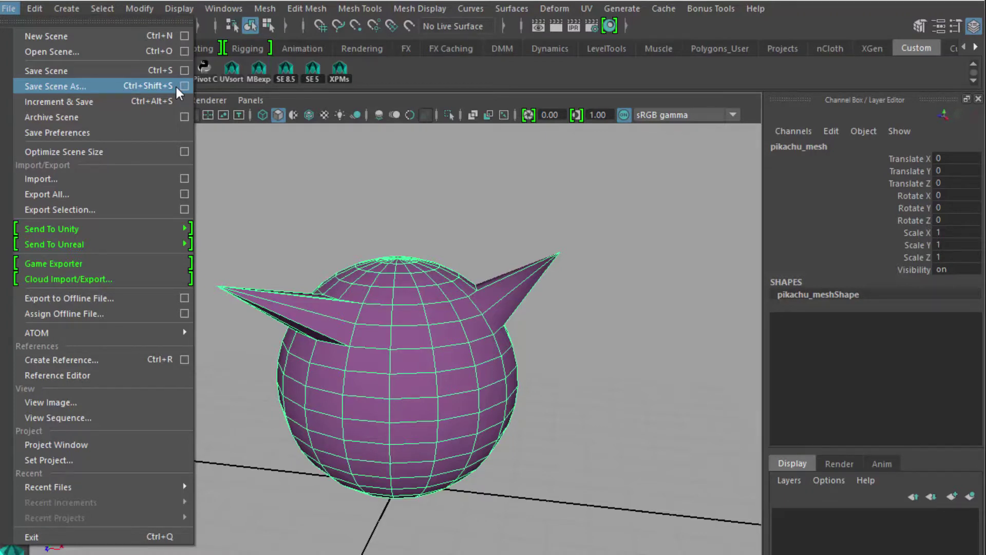
pyautogui.click(430, 244)
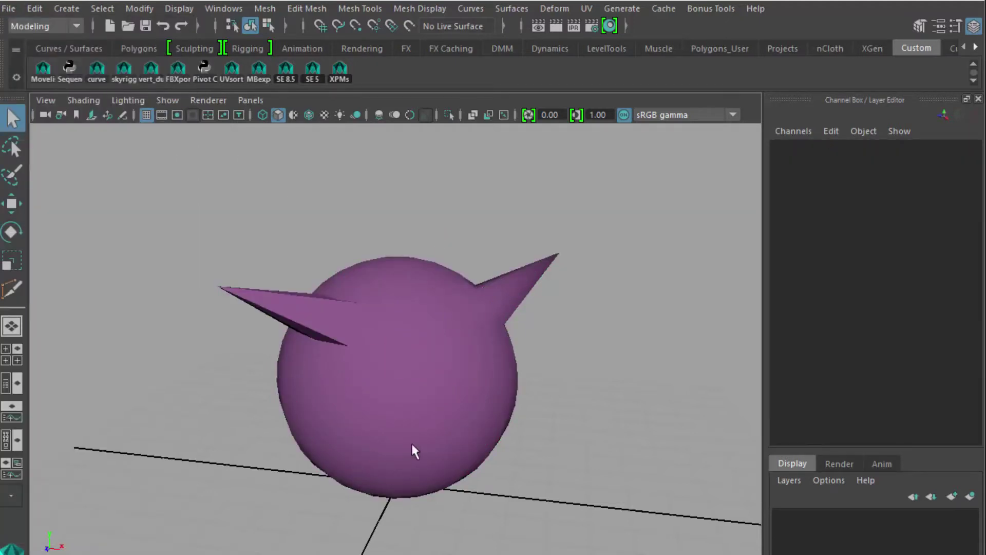